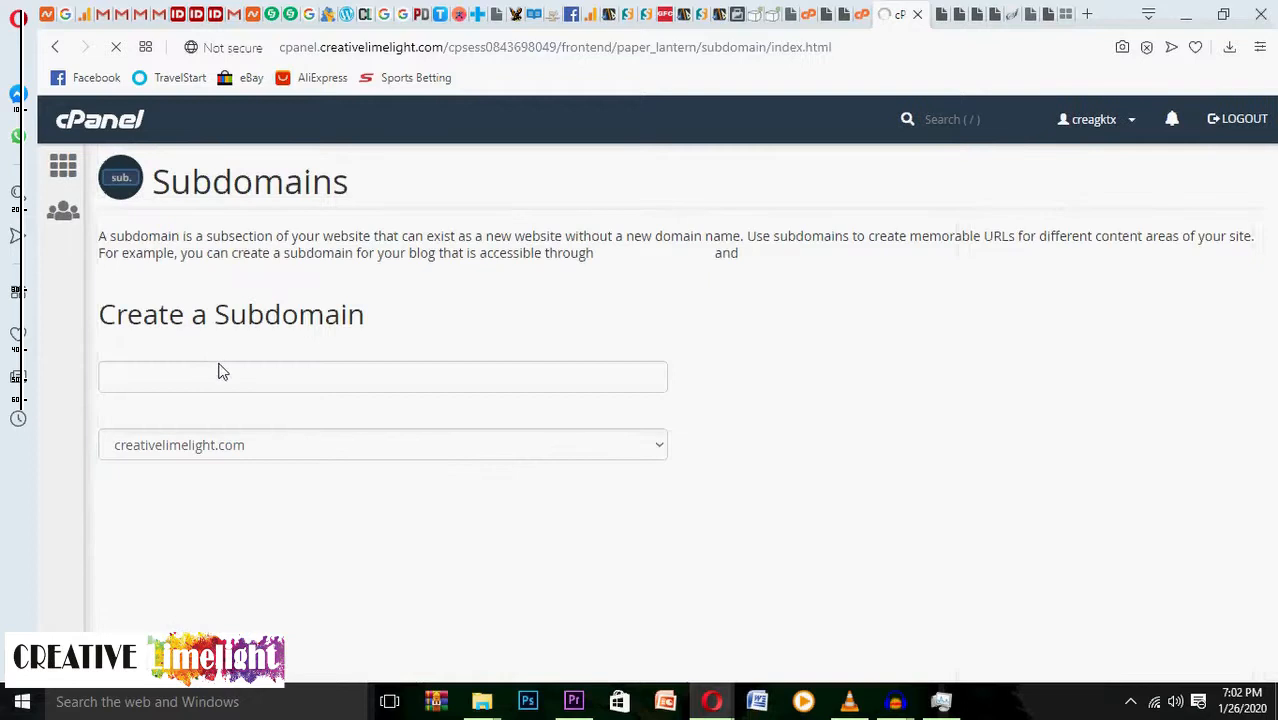
Create the subdomain 'example' on creativelimelight.com and confirm it in the Modify a Subdomain list.
{"action": "left_click", "coordinate": [226, 376]}
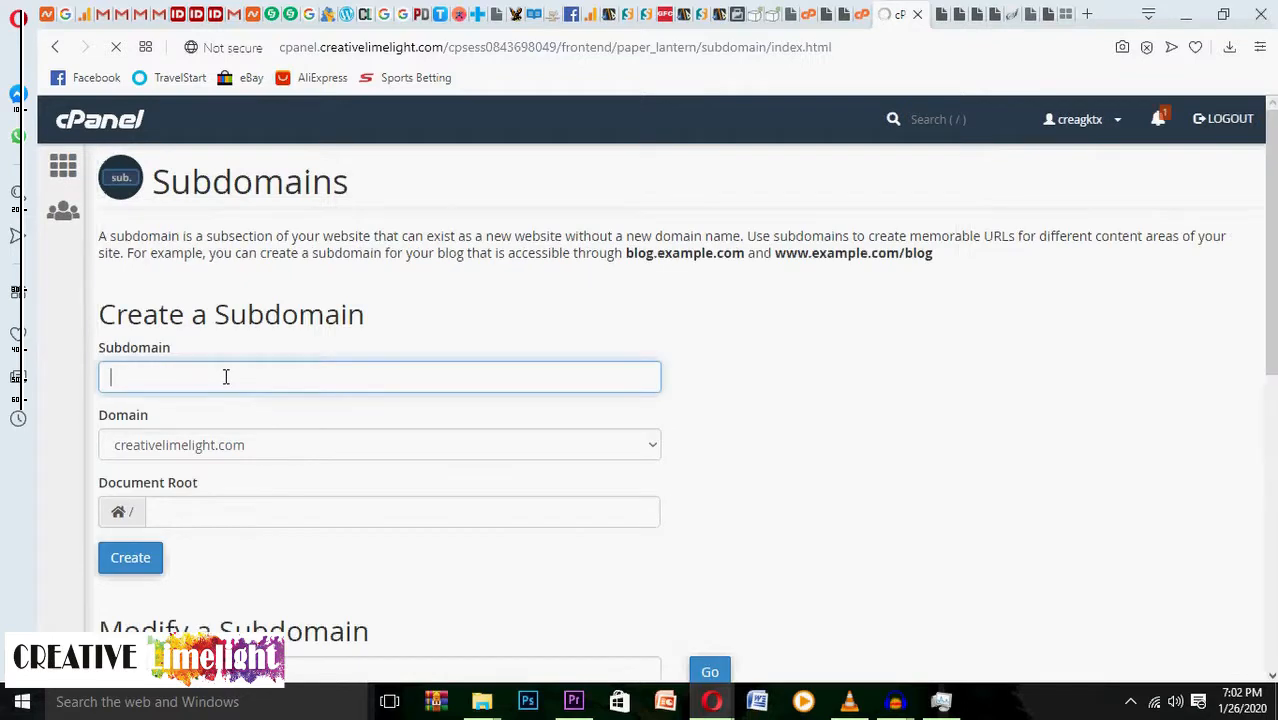
{"action": "left_click", "coordinate": [226, 377]}
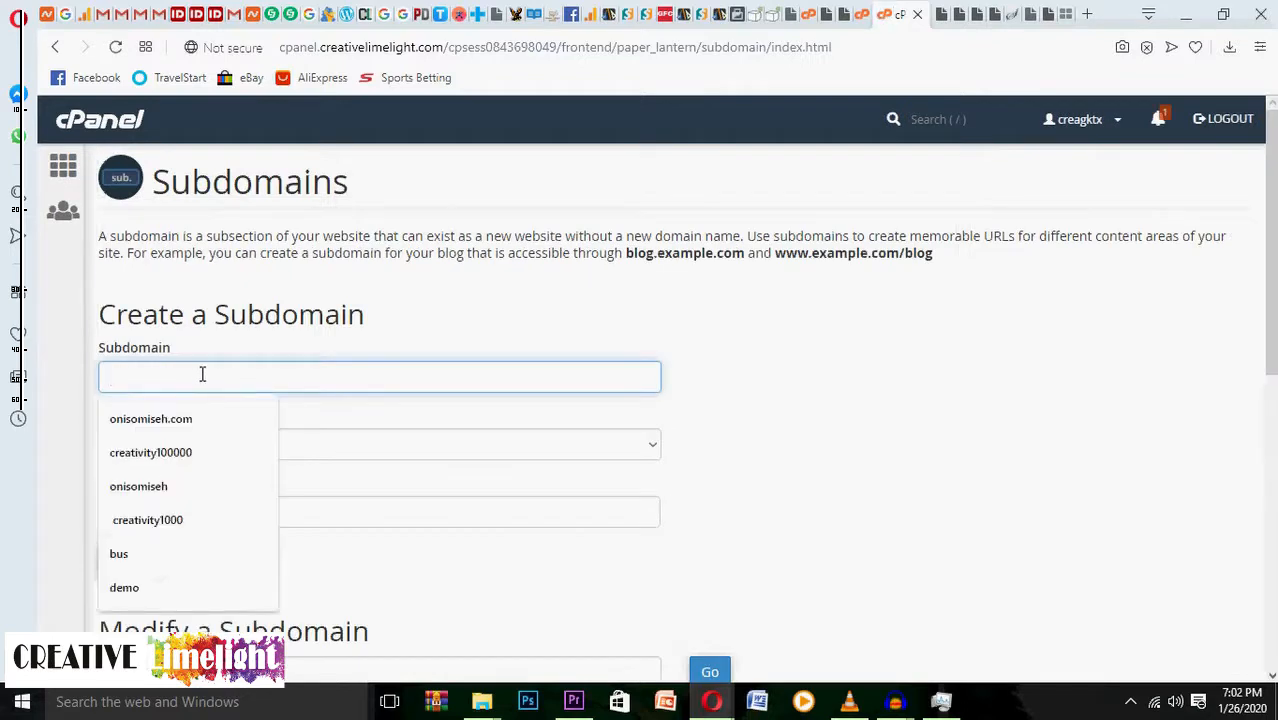
{"action": "left_click", "coordinate": [420, 316]}
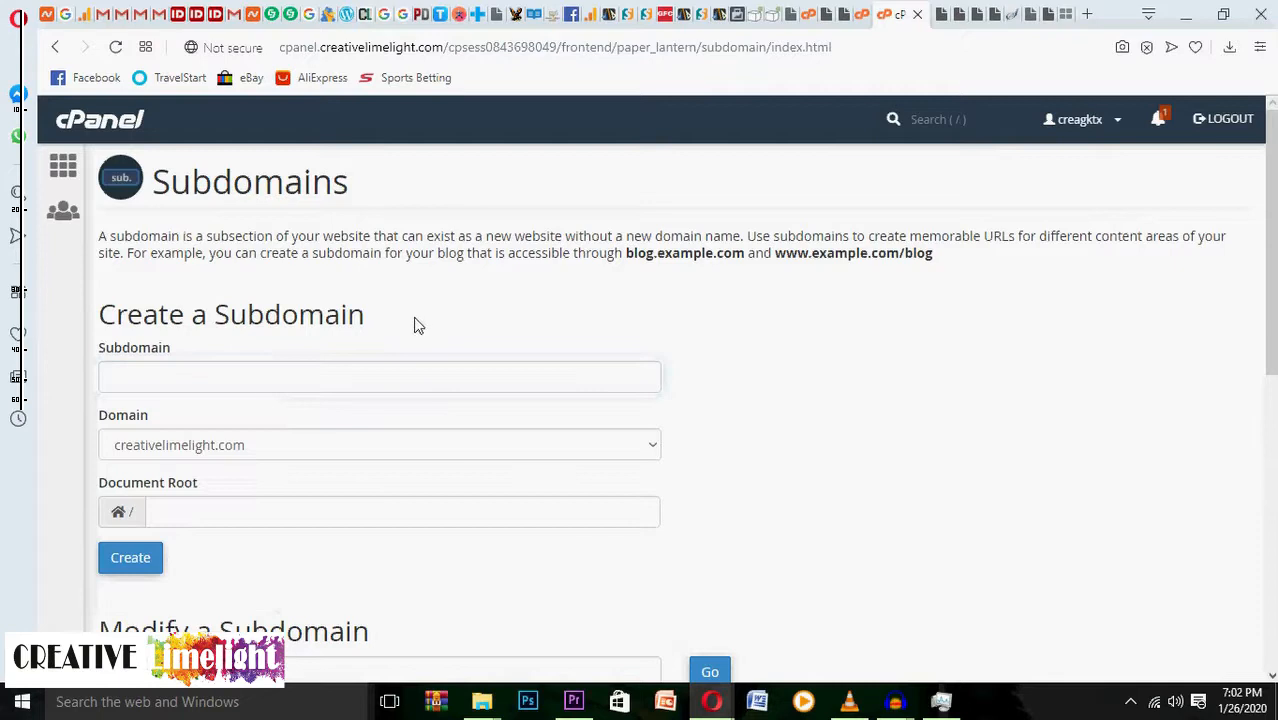
{"action": "left_click", "coordinate": [315, 381]}
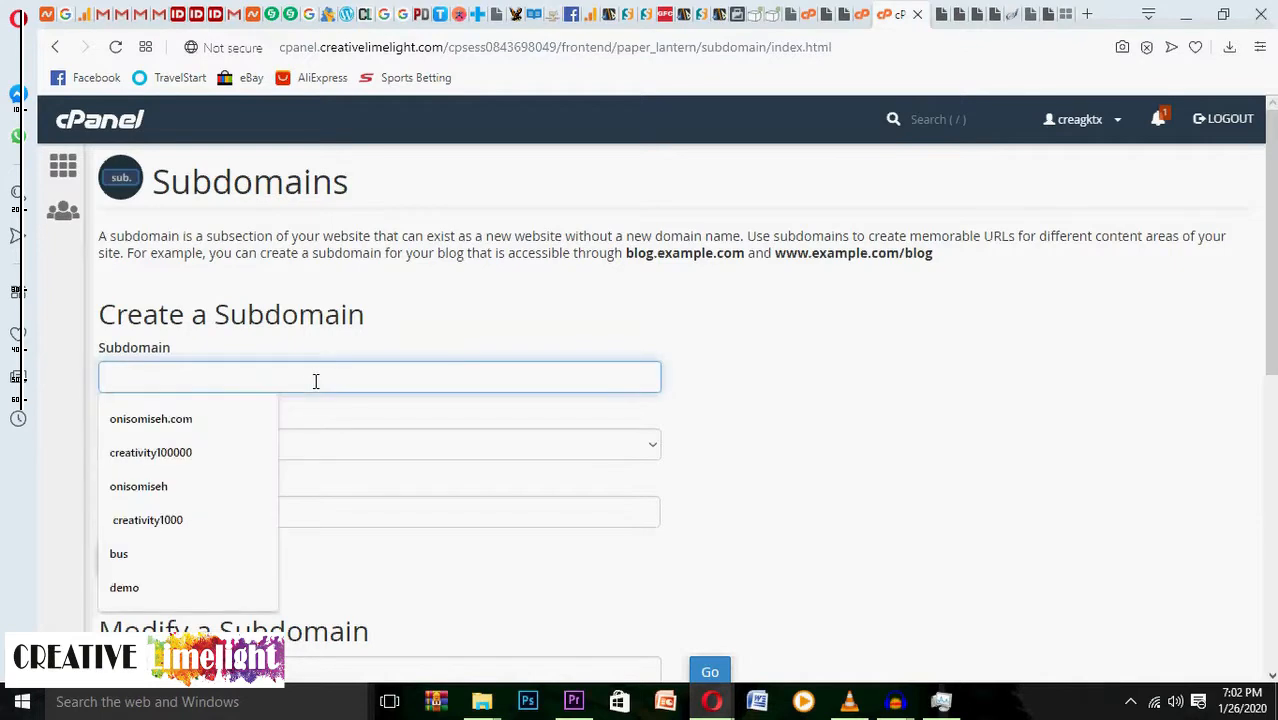
{"action": "type", "text": "my"}
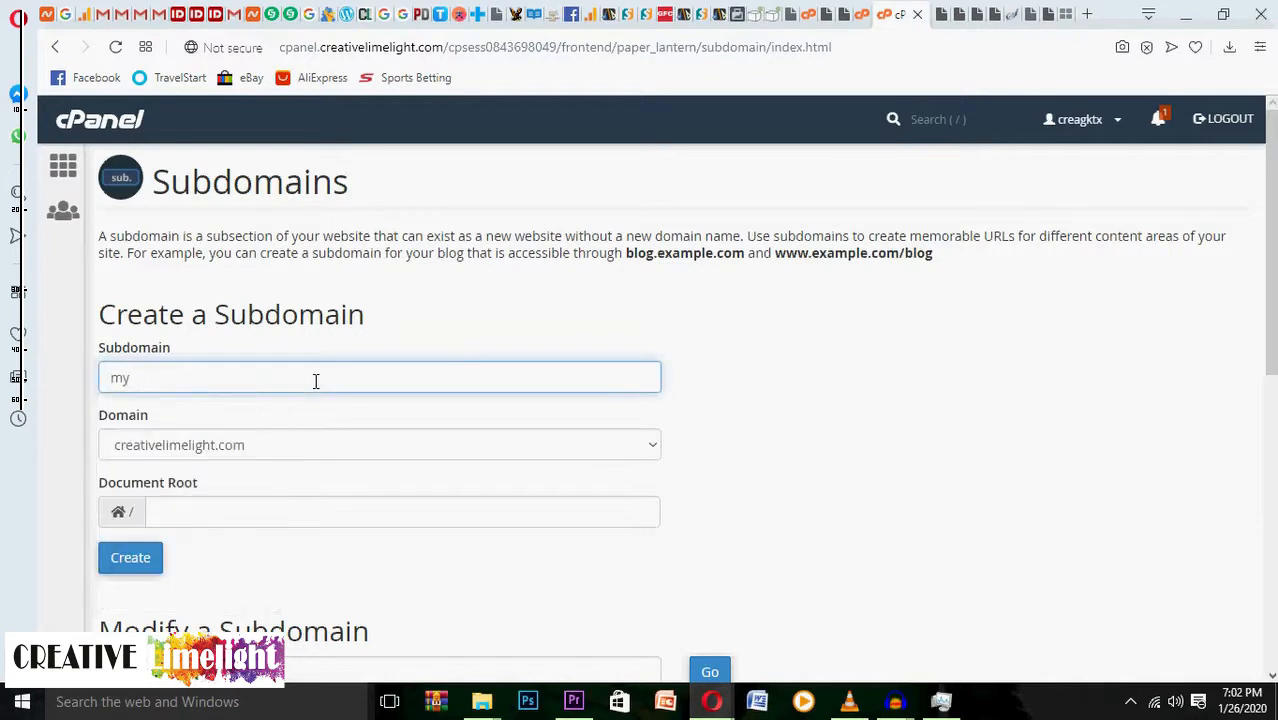
{"action": "key", "text": "BackSpace"}
{"action": "key", "text": "BackSpace"}
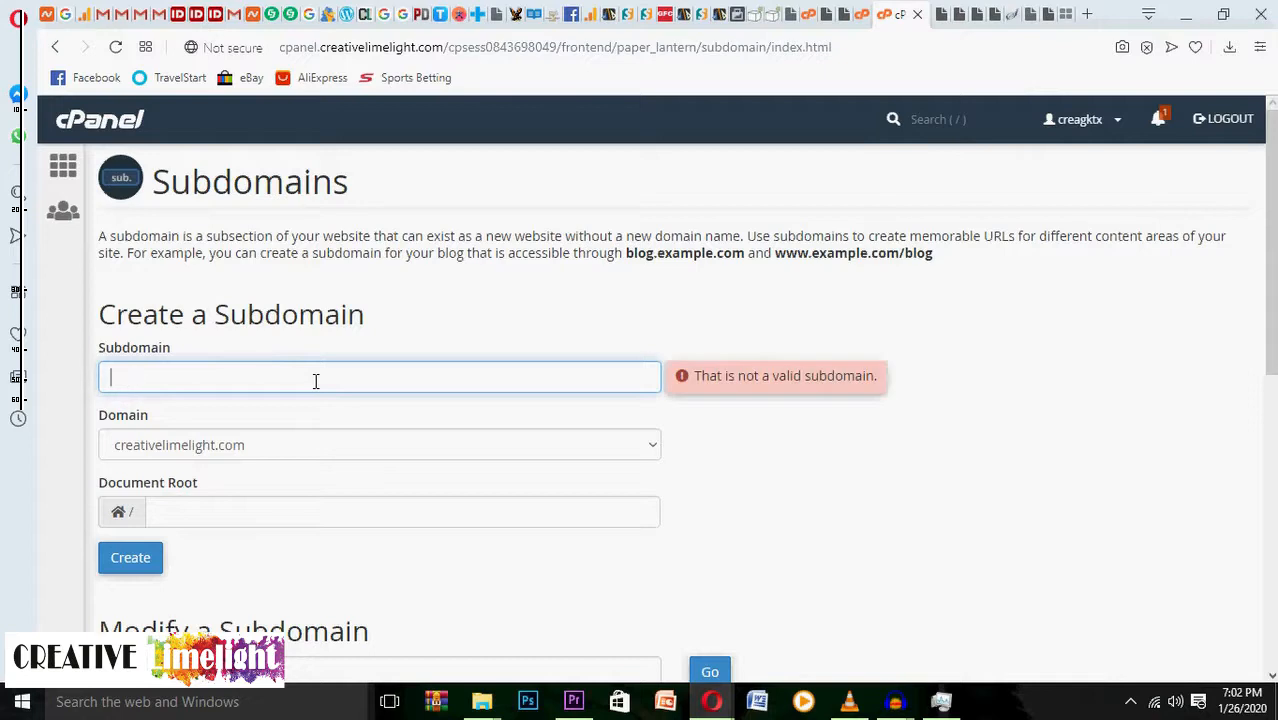
{"action": "type", "text": "example"}
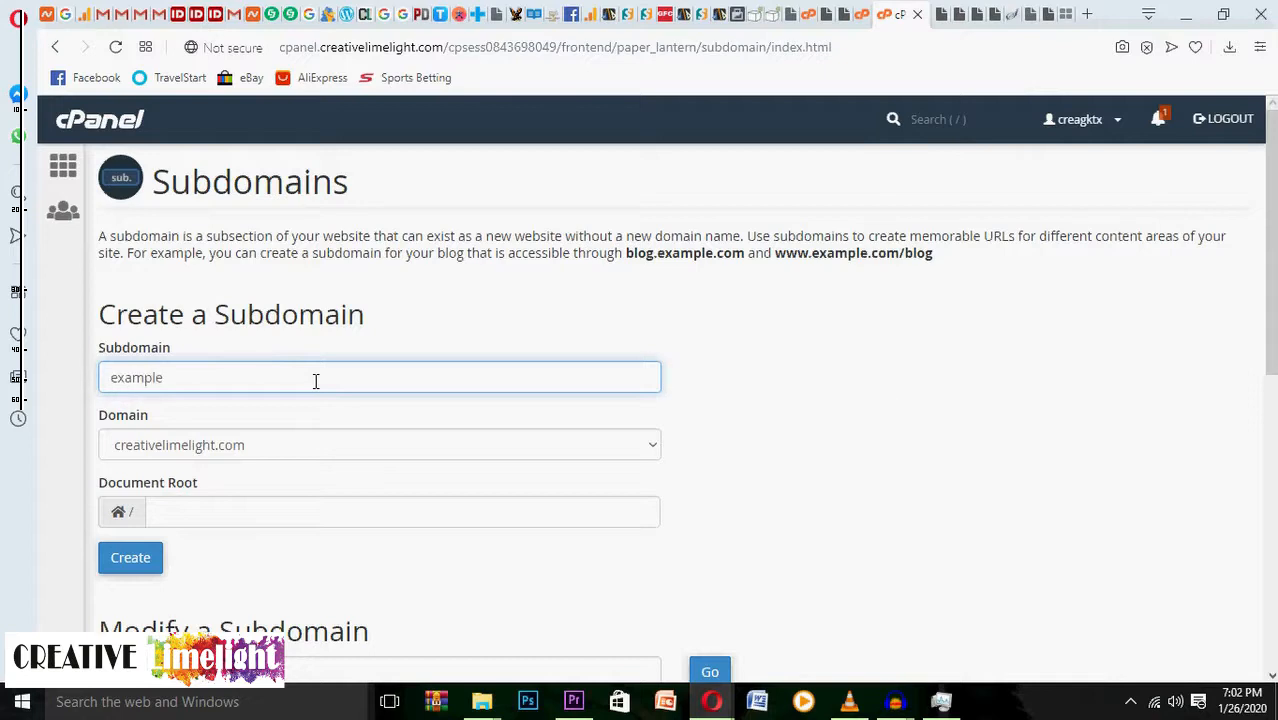
{"action": "left_click", "coordinate": [145, 568]}
{"action": "scroll", "coordinate": [419, 267], "scroll_direction": "down", "scroll_amount": 2}
{"action": "scroll", "coordinate": [420, 261], "scroll_direction": "down", "scroll_amount": 1}
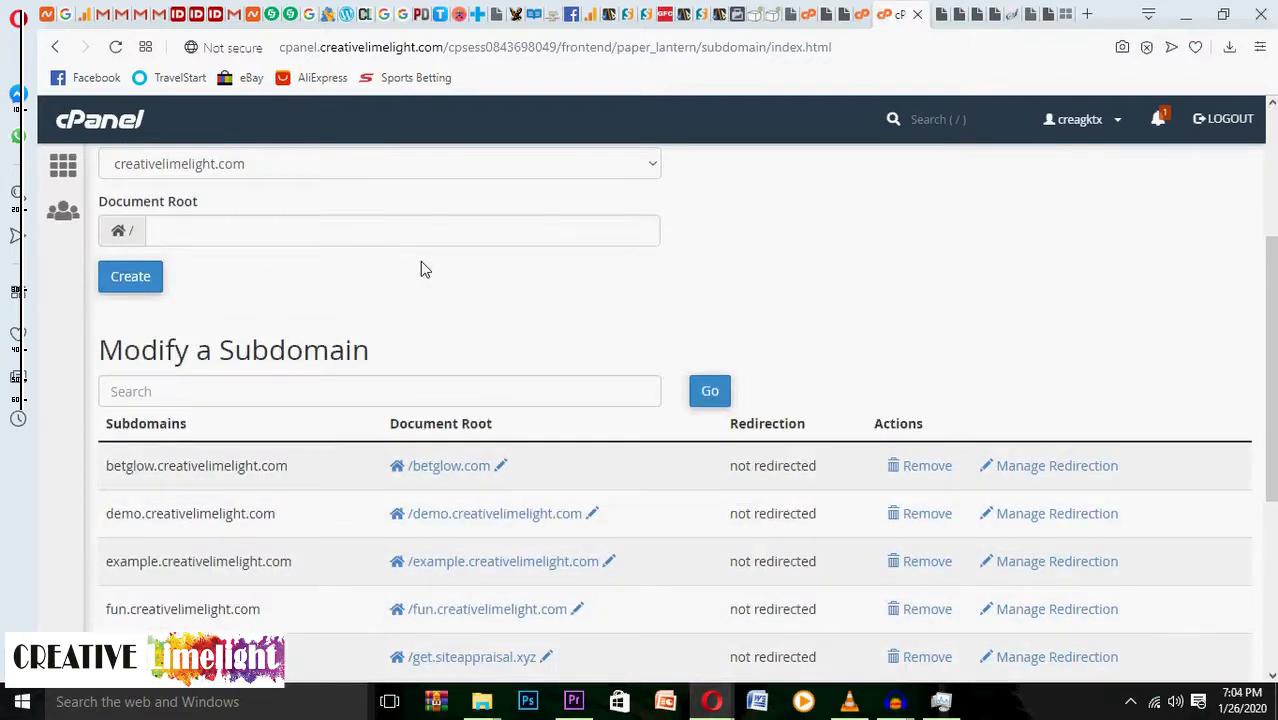
{"action": "scroll", "coordinate": [421, 268], "scroll_direction": "up", "scroll_amount": 3}
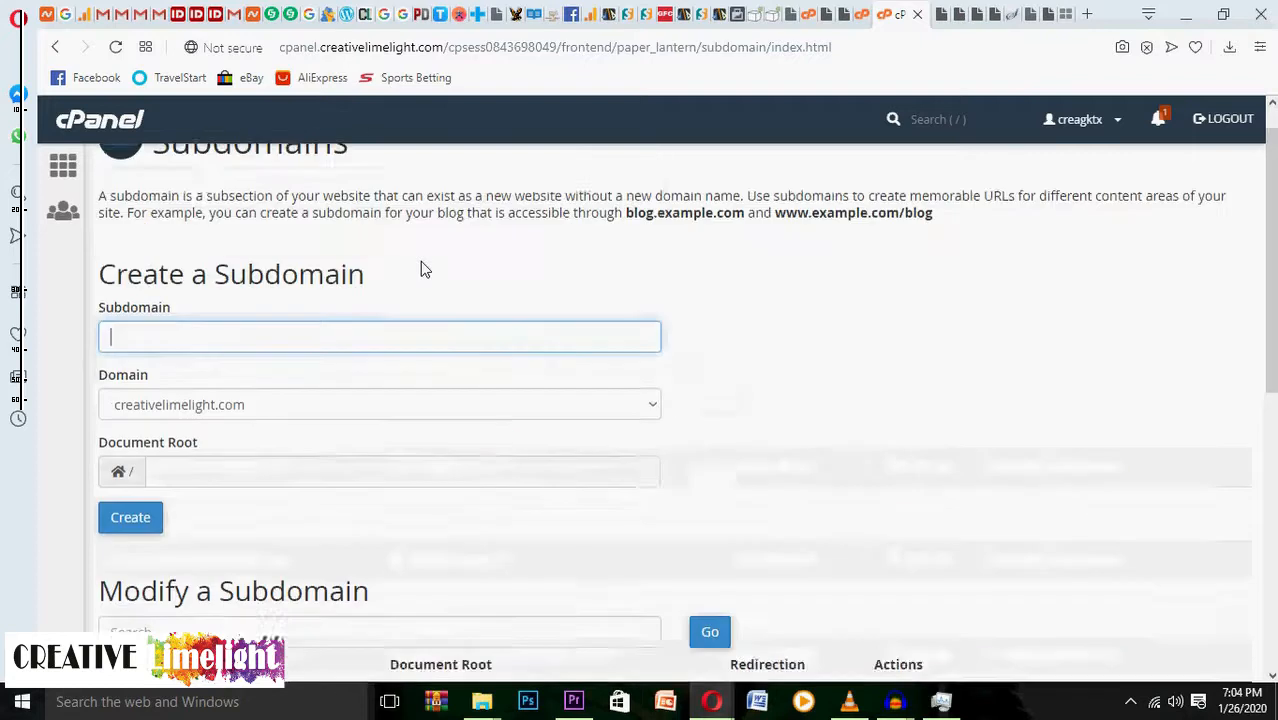
From the cPanel home page, open Softaculous Apps Installer under Exclusive for Namecheap Customers.
{"action": "left_click", "coordinate": [66, 172]}
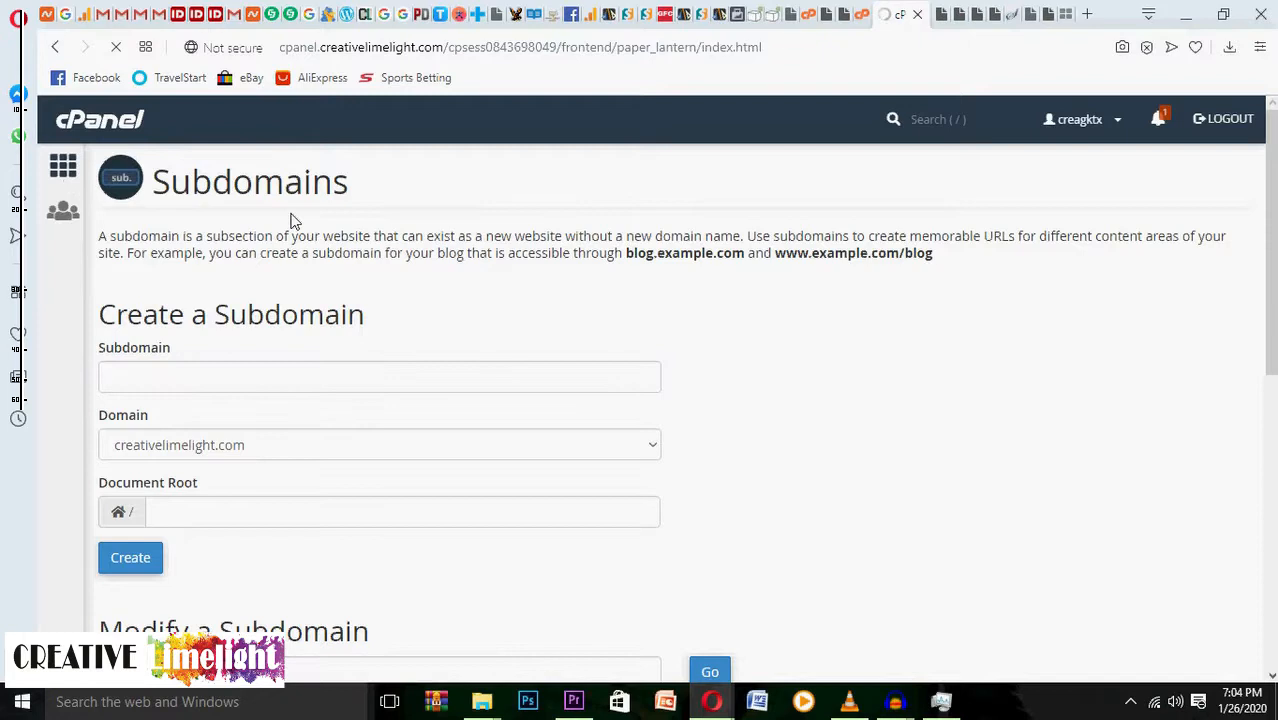
{"action": "scroll", "coordinate": [291, 221], "scroll_direction": "down", "scroll_amount": 5}
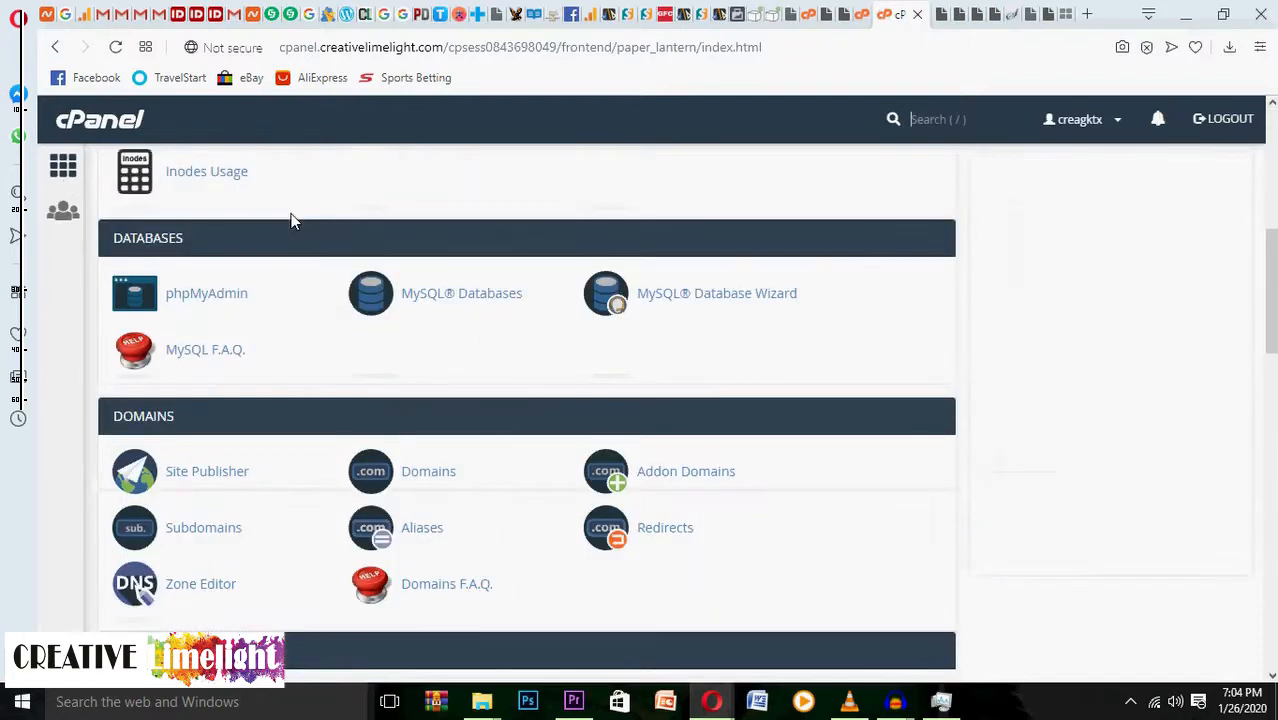
{"action": "scroll", "coordinate": [291, 221], "scroll_direction": "up", "scroll_amount": 5}
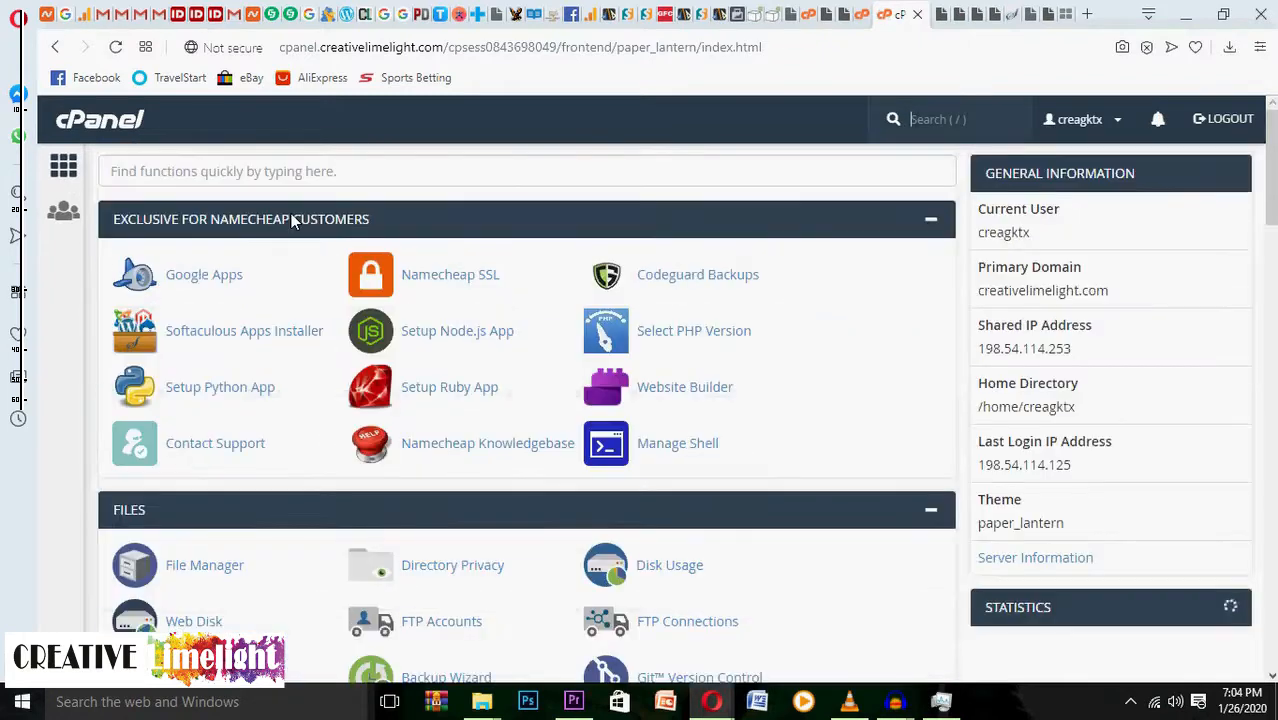
{"action": "left_click", "coordinate": [294, 331]}
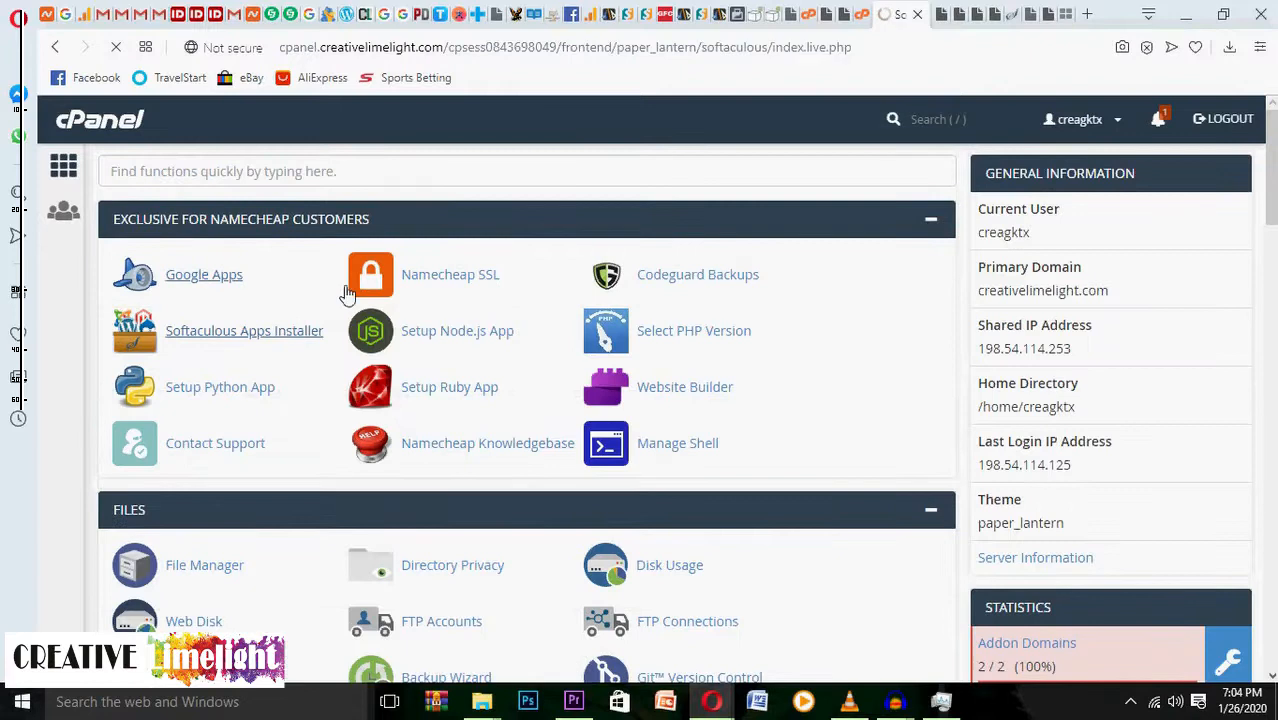
{"action": "scroll", "coordinate": [322, 294], "scroll_direction": "down", "scroll_amount": 3}
{"action": "scroll", "coordinate": [322, 294], "scroll_direction": "up", "scroll_amount": 3}
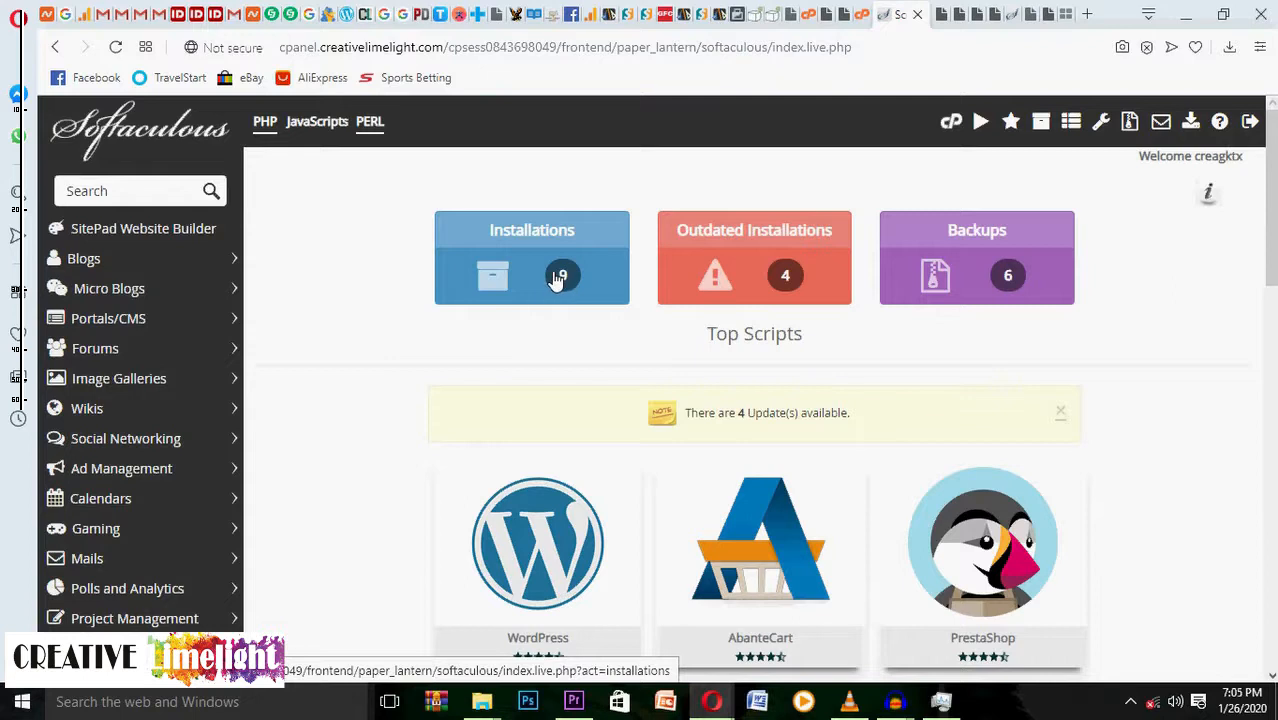
{"action": "scroll", "coordinate": [551, 278], "scroll_direction": "down", "scroll_amount": 2}
{"action": "scroll", "coordinate": [551, 278], "scroll_direction": "up", "scroll_amount": 2}
Open the Installations (9) list in Softaculous and review the WordPress and Jcow installs.
{"action": "left_click", "coordinate": [565, 277]}
{"action": "scroll", "coordinate": [698, 362], "scroll_direction": "down", "scroll_amount": 3}
{"action": "scroll", "coordinate": [699, 366], "scroll_direction": "up", "scroll_amount": 1}
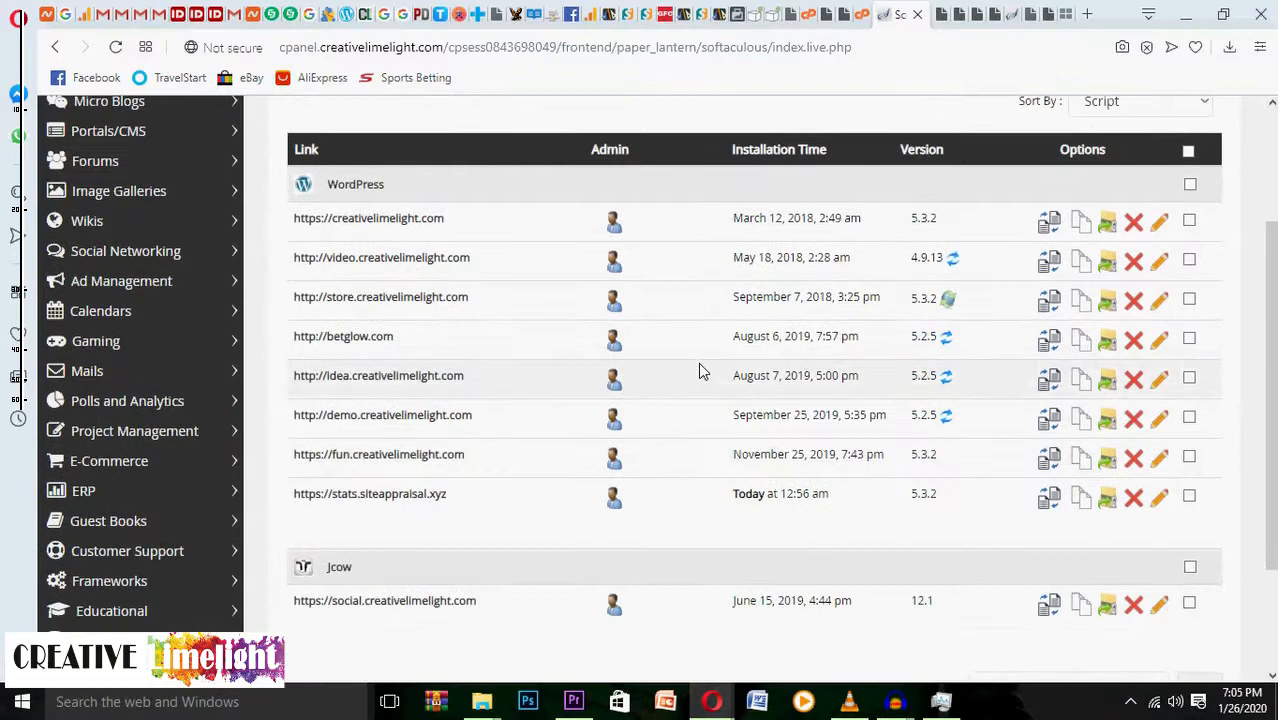
{"action": "scroll", "coordinate": [698, 365], "scroll_direction": "up", "scroll_amount": 1}
{"action": "scroll", "coordinate": [699, 370], "scroll_direction": "down", "scroll_amount": 3}
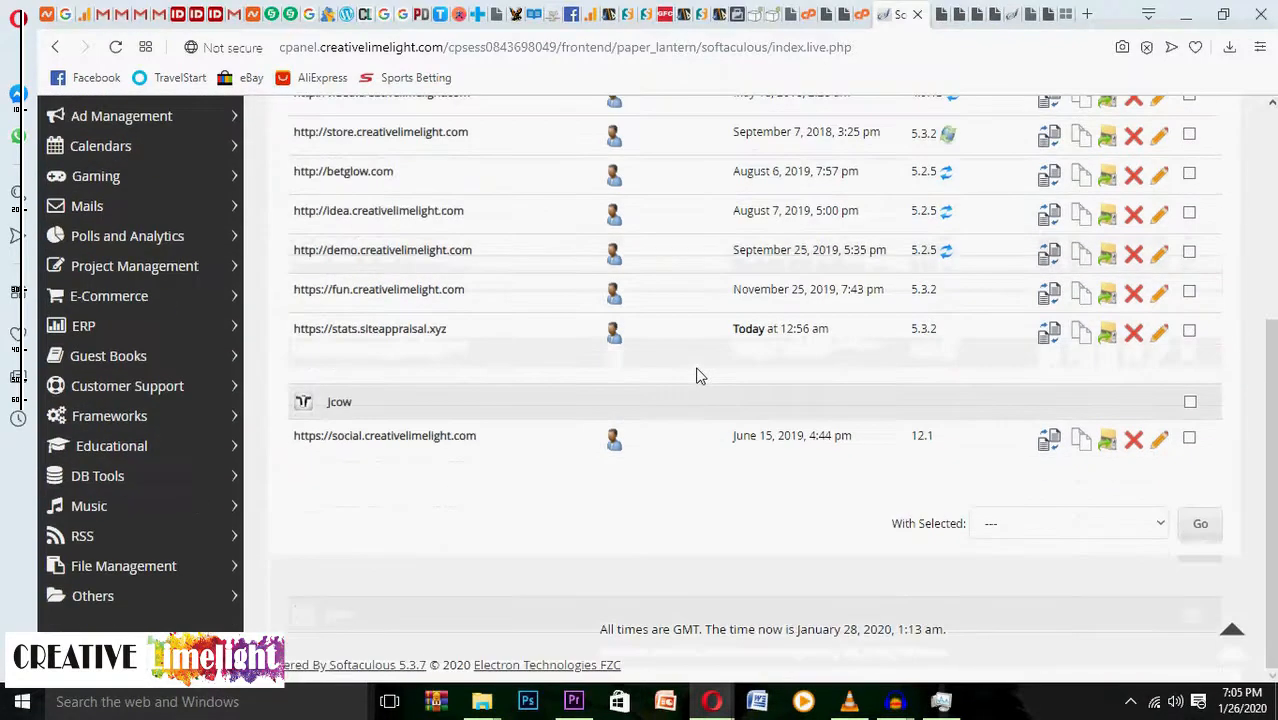
{"action": "scroll", "coordinate": [699, 375], "scroll_direction": "up", "scroll_amount": 2}
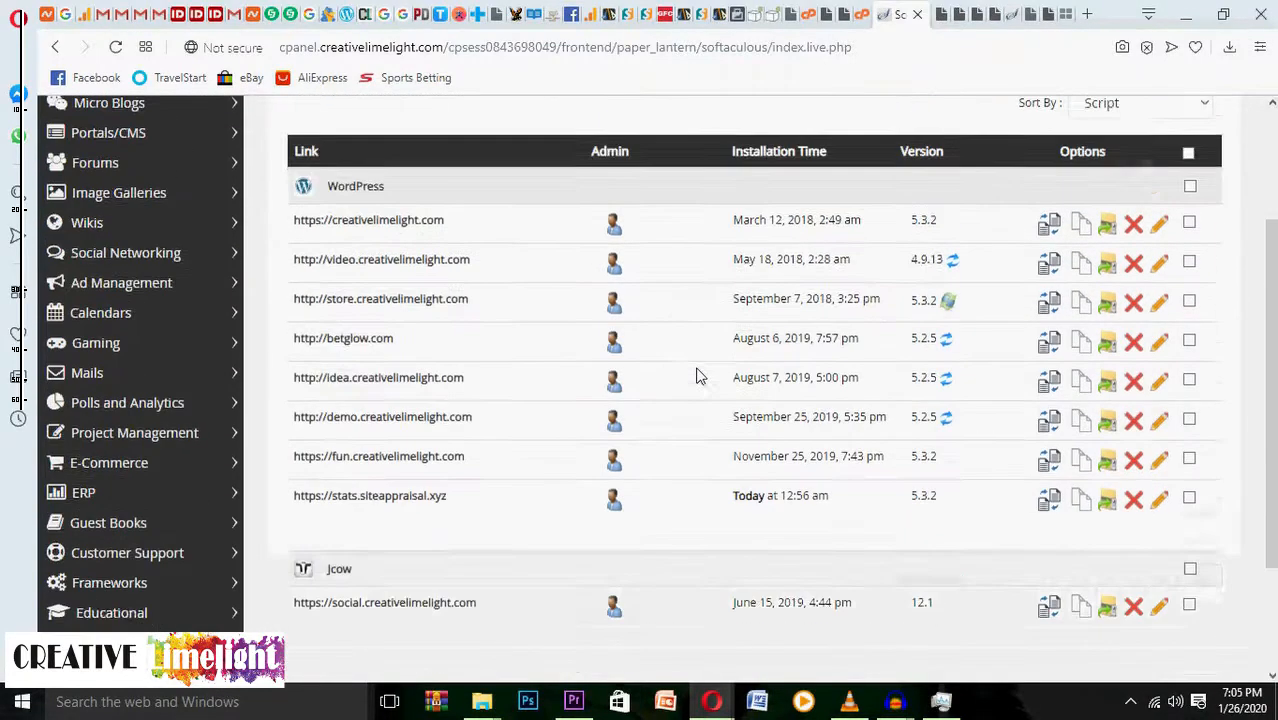
{"action": "scroll", "coordinate": [697, 373], "scroll_direction": "up", "scroll_amount": 1}
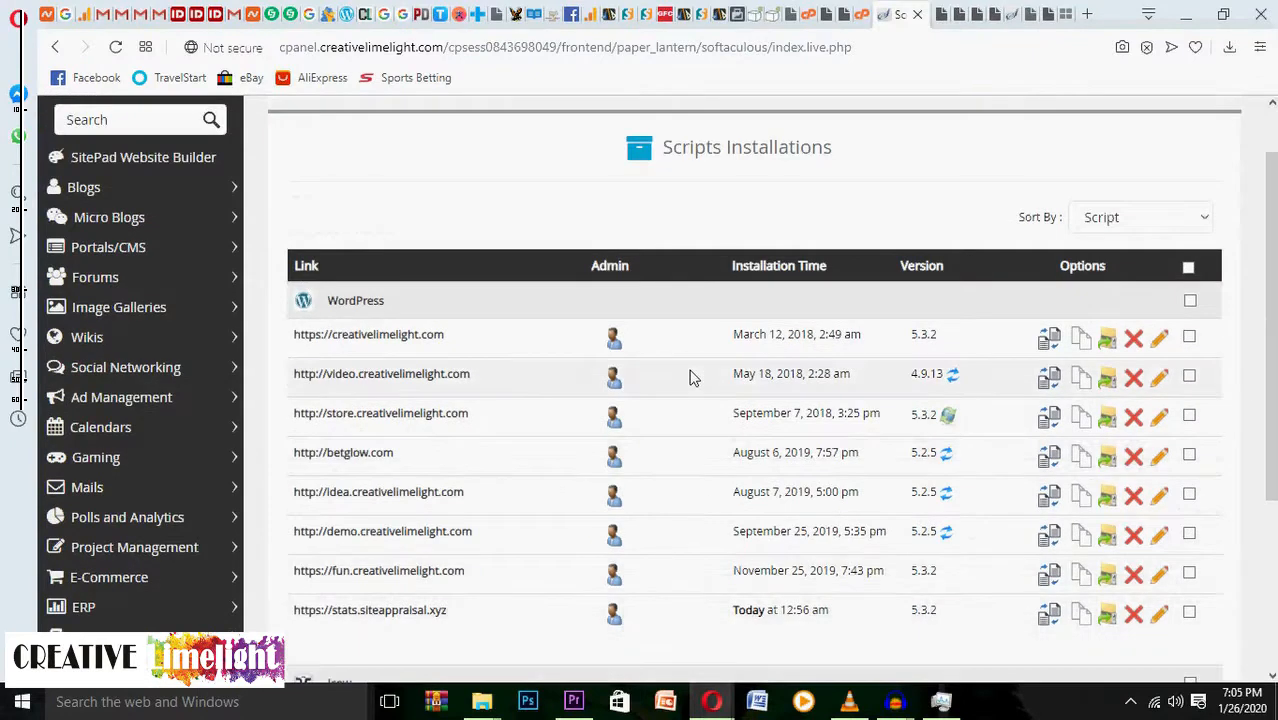
{"action": "scroll", "coordinate": [503, 495], "scroll_direction": "down", "scroll_amount": 1}
{"action": "scroll", "coordinate": [503, 491], "scroll_direction": "down", "scroll_amount": 2}
{"action": "scroll", "coordinate": [503, 491], "scroll_direction": "up", "scroll_amount": 1}
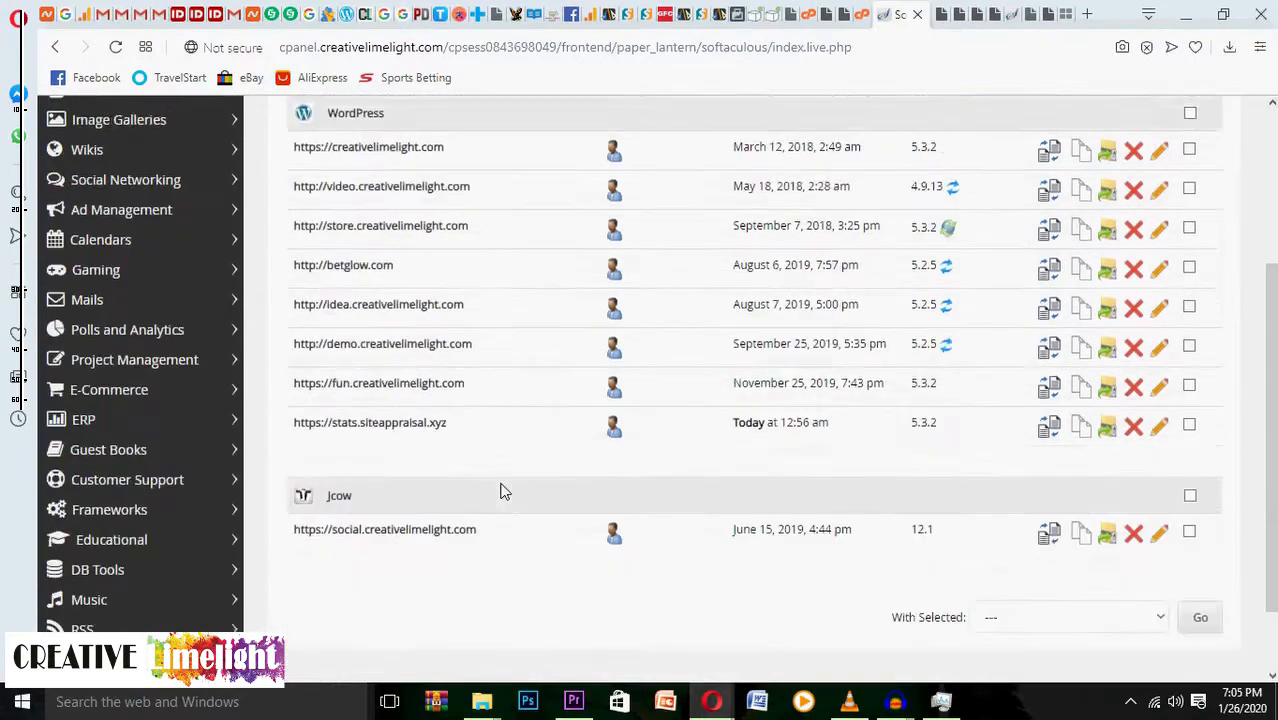
{"action": "scroll", "coordinate": [503, 491], "scroll_direction": "up", "scroll_amount": 1}
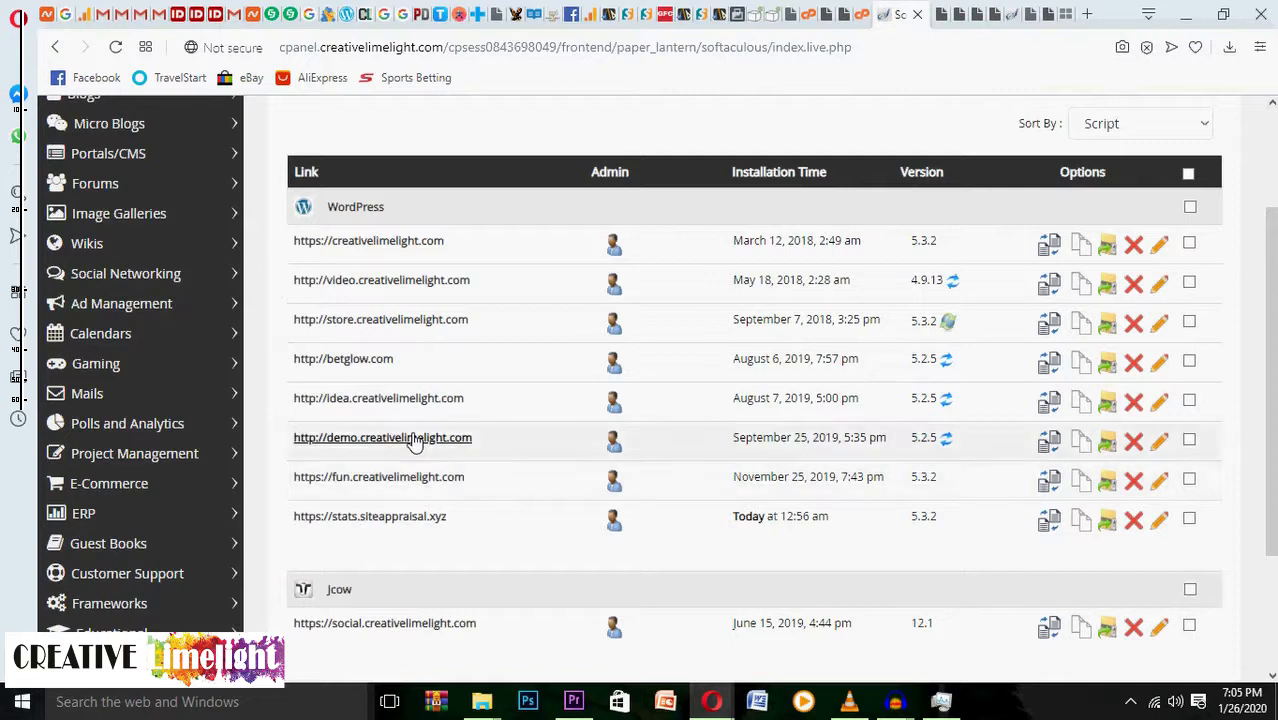
Review the Edit Installation Details form for the demo.creativelimelight.com WordPress install.
{"action": "left_click", "coordinate": [1158, 452]}
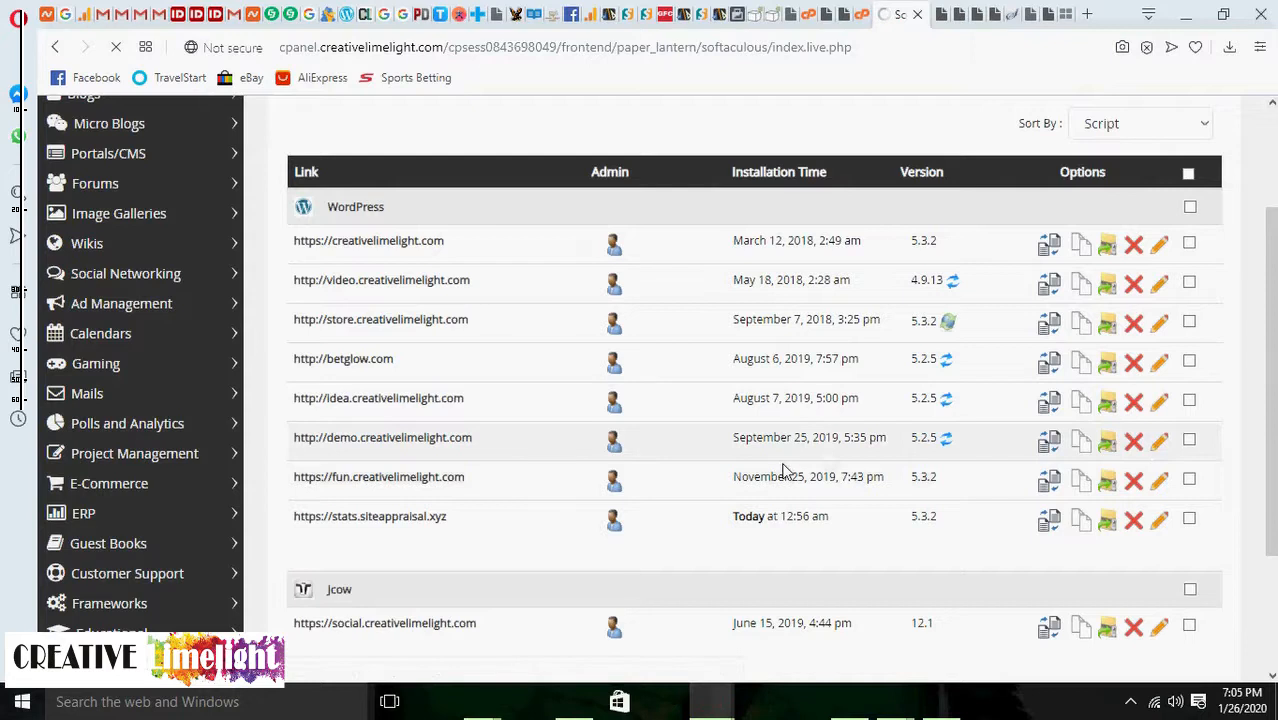
{"action": "scroll", "coordinate": [536, 463], "scroll_direction": "down", "scroll_amount": 3}
{"action": "scroll", "coordinate": [536, 463], "scroll_direction": "down", "scroll_amount": 5}
{"action": "scroll", "coordinate": [538, 463], "scroll_direction": "down", "scroll_amount": 10}
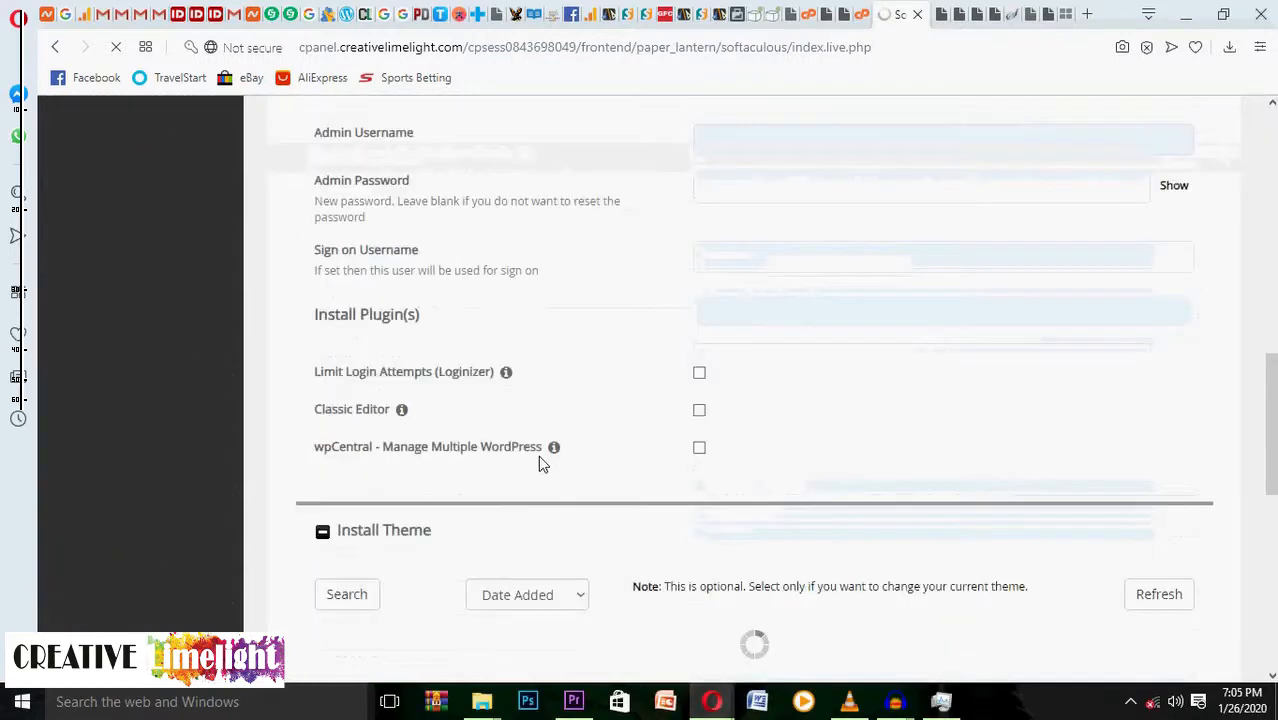
{"action": "scroll", "coordinate": [538, 463], "scroll_direction": "down", "scroll_amount": 3}
{"action": "scroll", "coordinate": [538, 463], "scroll_direction": "up", "scroll_amount": 4}
{"action": "scroll", "coordinate": [538, 463], "scroll_direction": "up", "scroll_amount": 3}
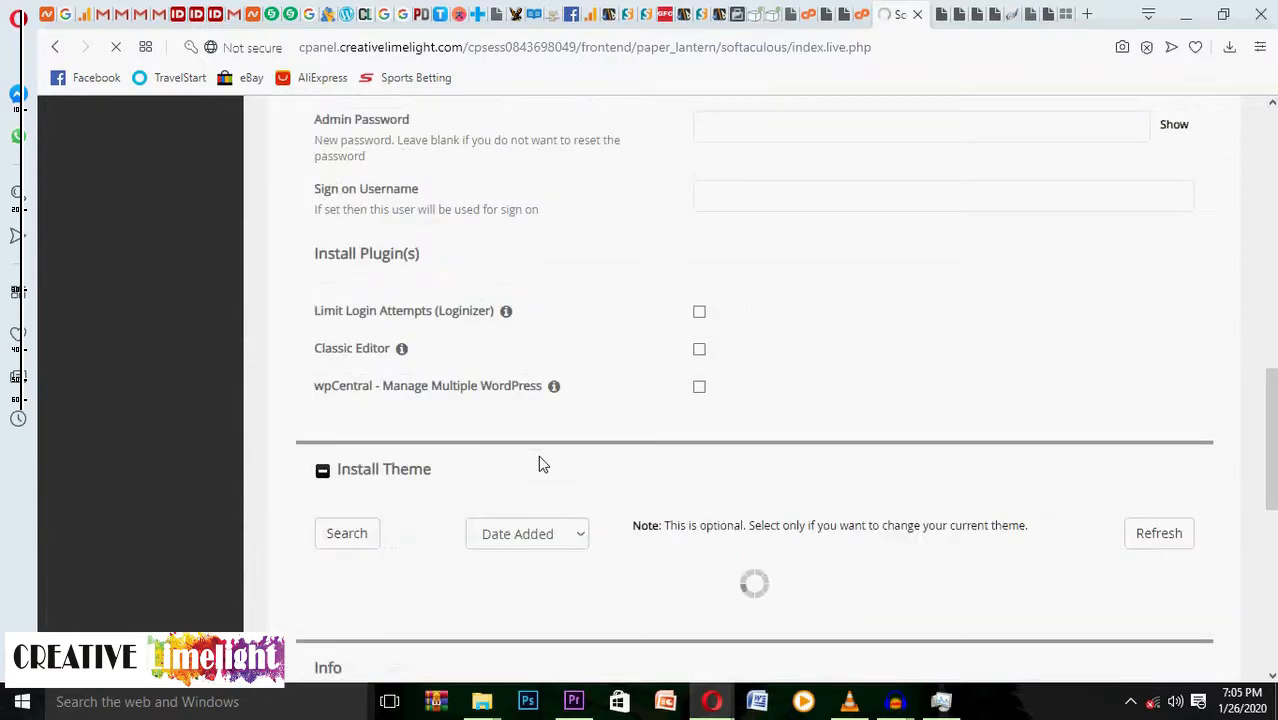
{"action": "scroll", "coordinate": [540, 463], "scroll_direction": "up", "scroll_amount": 1}
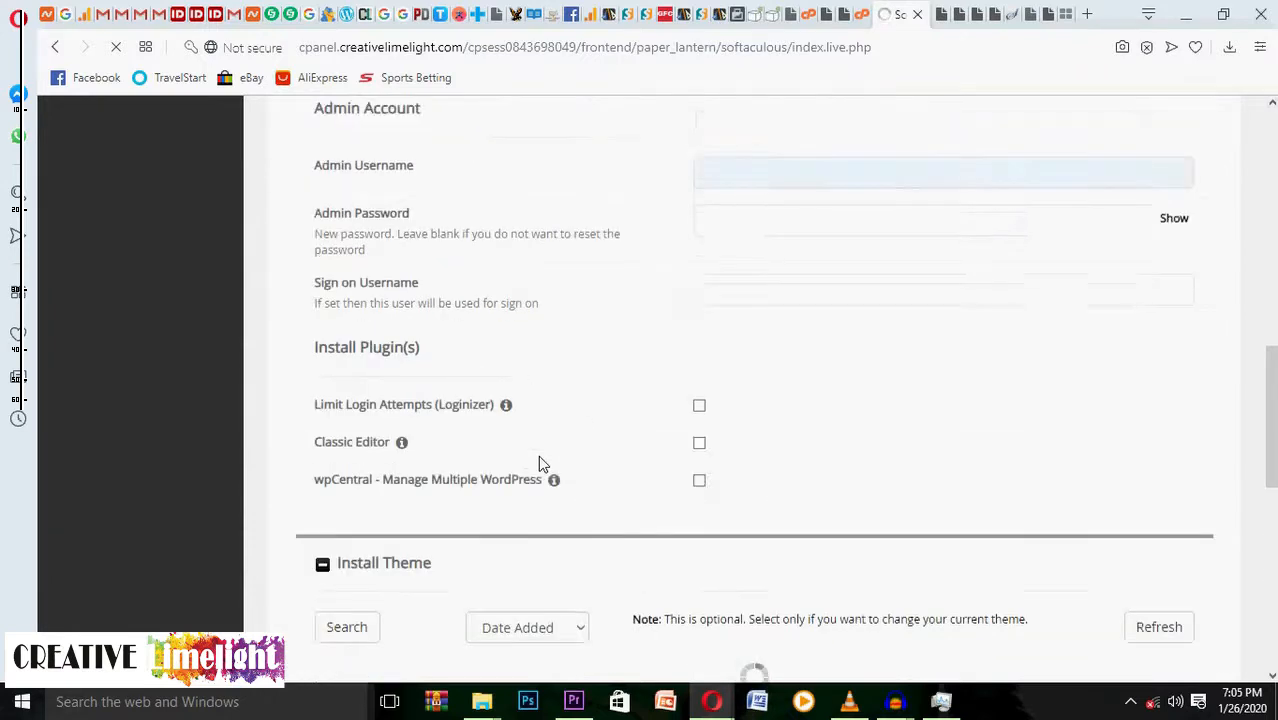
{"action": "scroll", "coordinate": [540, 463], "scroll_direction": "up", "scroll_amount": 3}
{"action": "scroll", "coordinate": [540, 460], "scroll_direction": "up", "scroll_amount": 7}
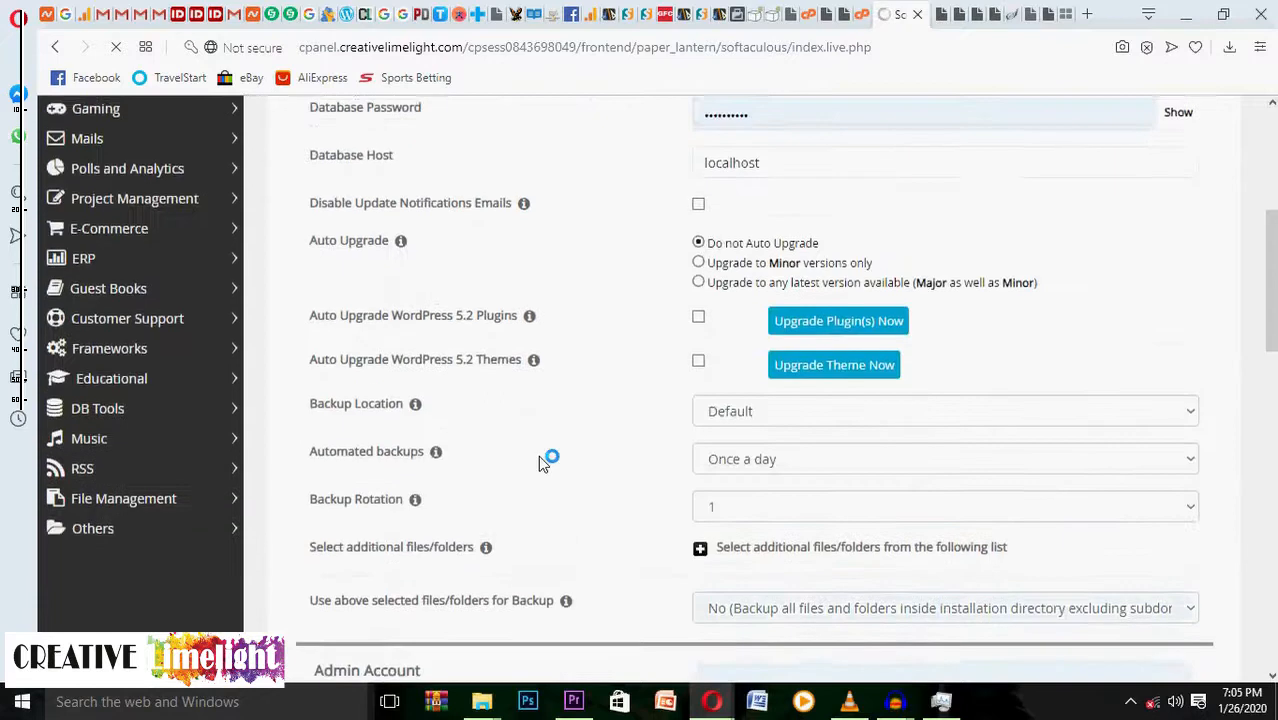
{"action": "scroll", "coordinate": [645, 400], "scroll_direction": "up", "scroll_amount": 1}
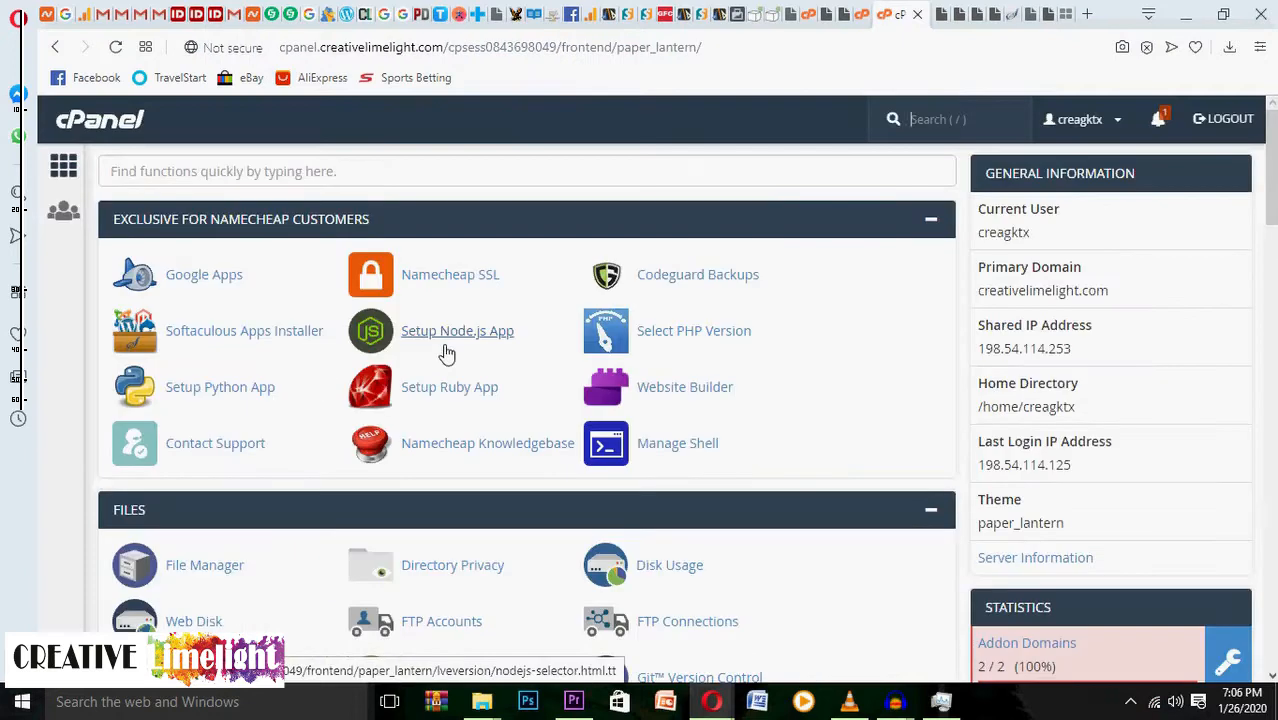
{"action": "scroll", "coordinate": [446, 352], "scroll_direction": "down", "scroll_amount": 15}
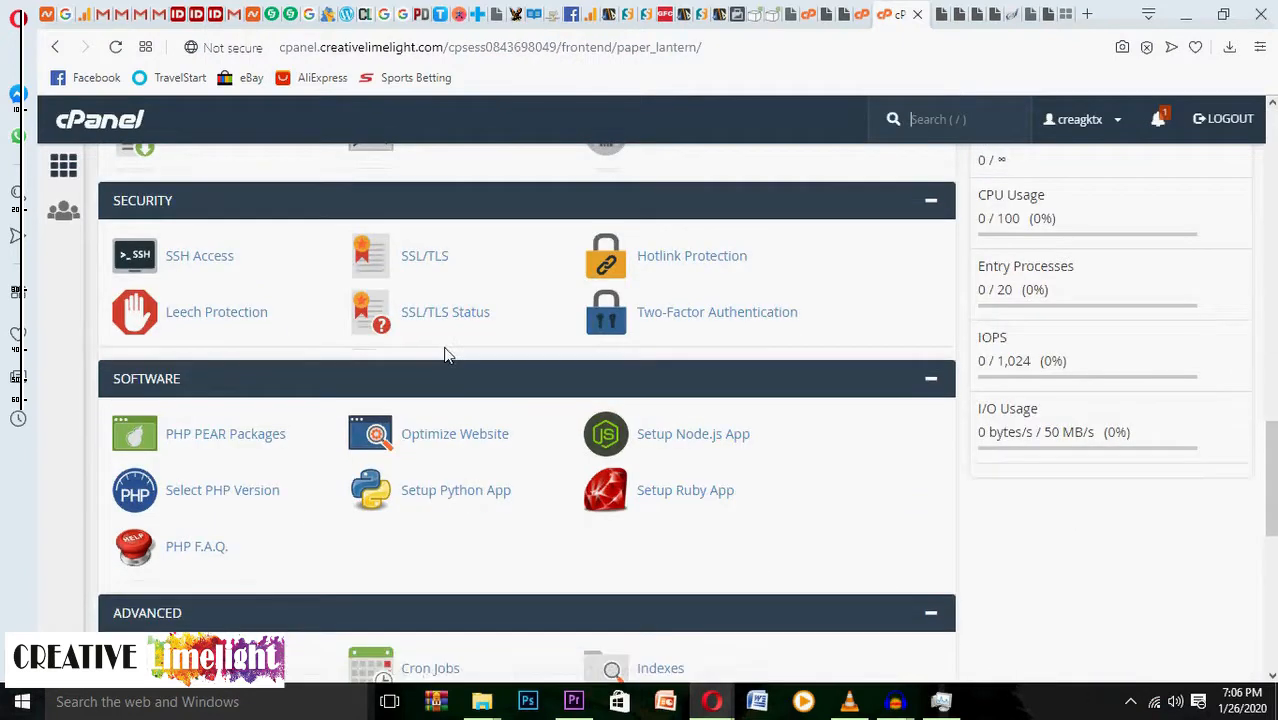
{"action": "scroll", "coordinate": [446, 353], "scroll_direction": "down", "scroll_amount": 5}
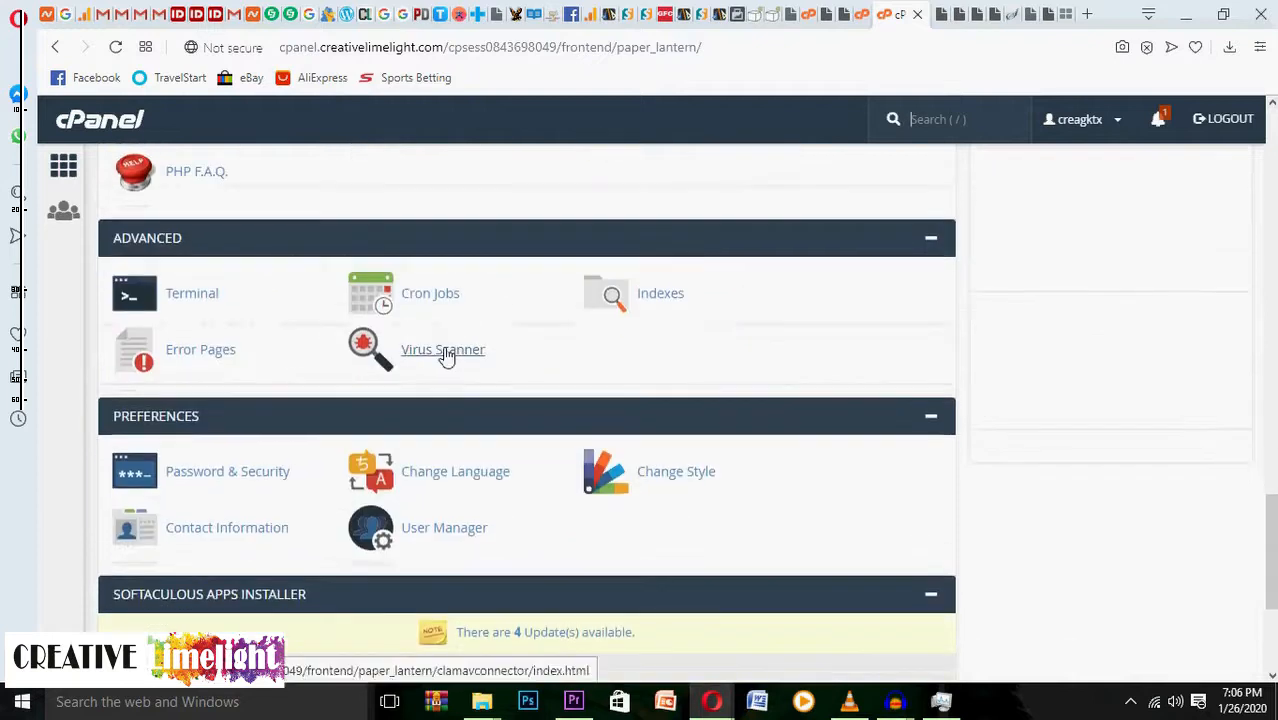
{"action": "scroll", "coordinate": [446, 357], "scroll_direction": "down", "scroll_amount": 3}
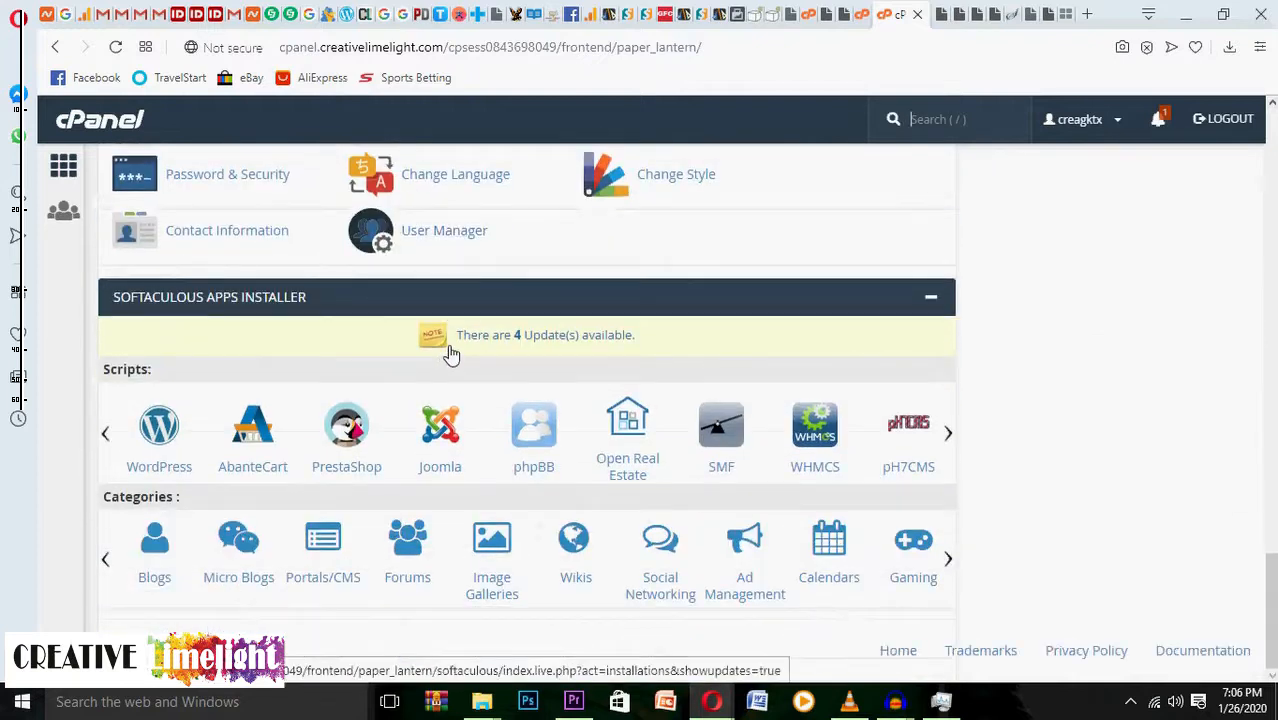
{"action": "scroll", "coordinate": [451, 353], "scroll_direction": "up", "scroll_amount": 1}
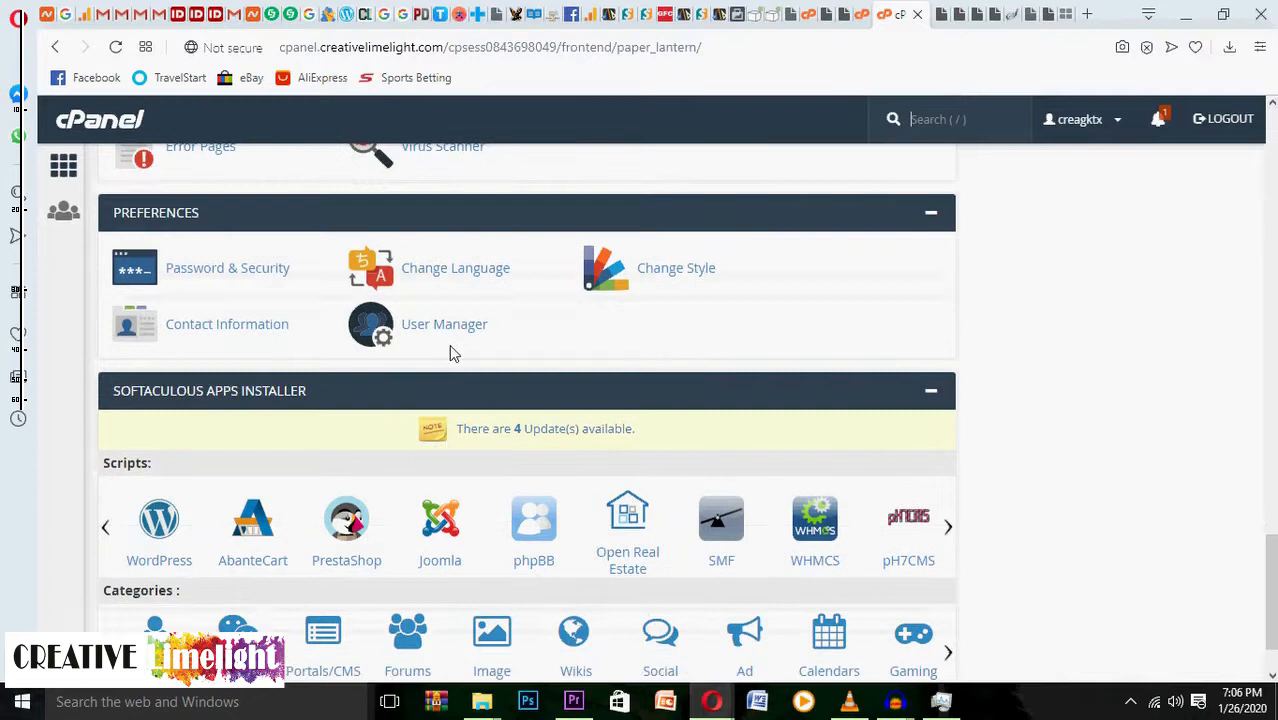
{"action": "scroll", "coordinate": [451, 353], "scroll_direction": "up", "scroll_amount": 5}
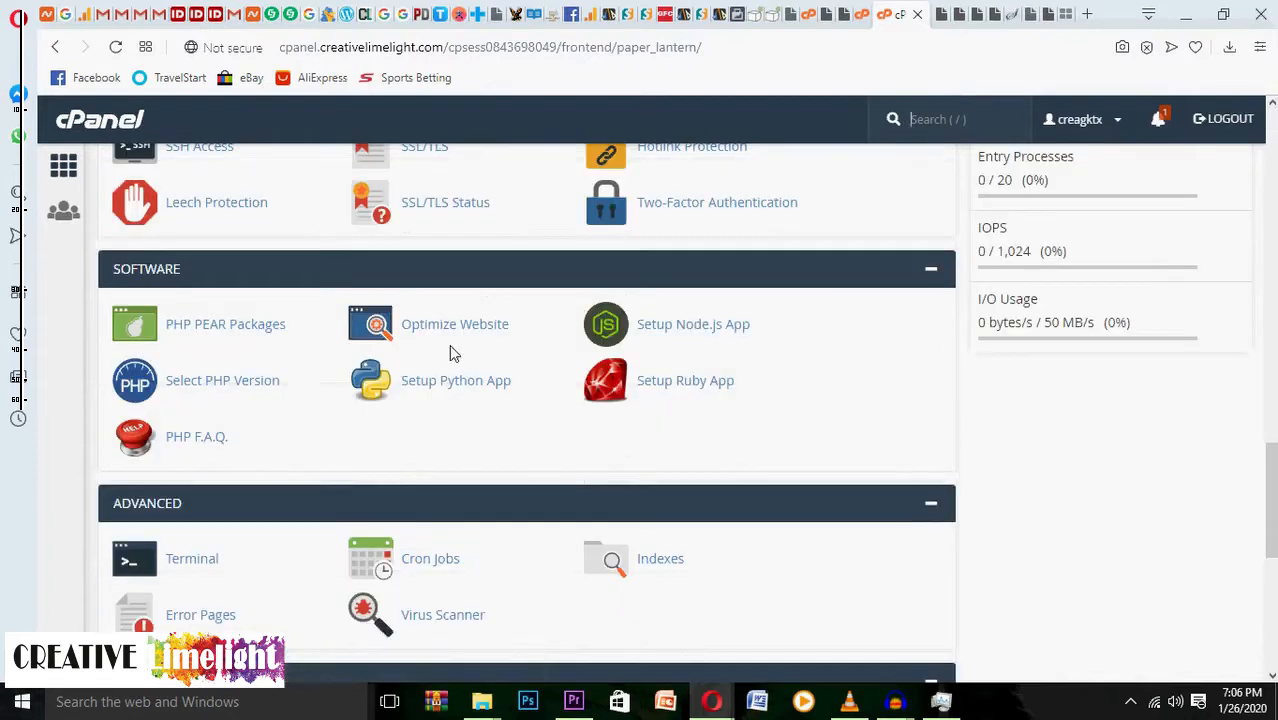
{"action": "scroll", "coordinate": [451, 353], "scroll_direction": "up", "scroll_amount": 1}
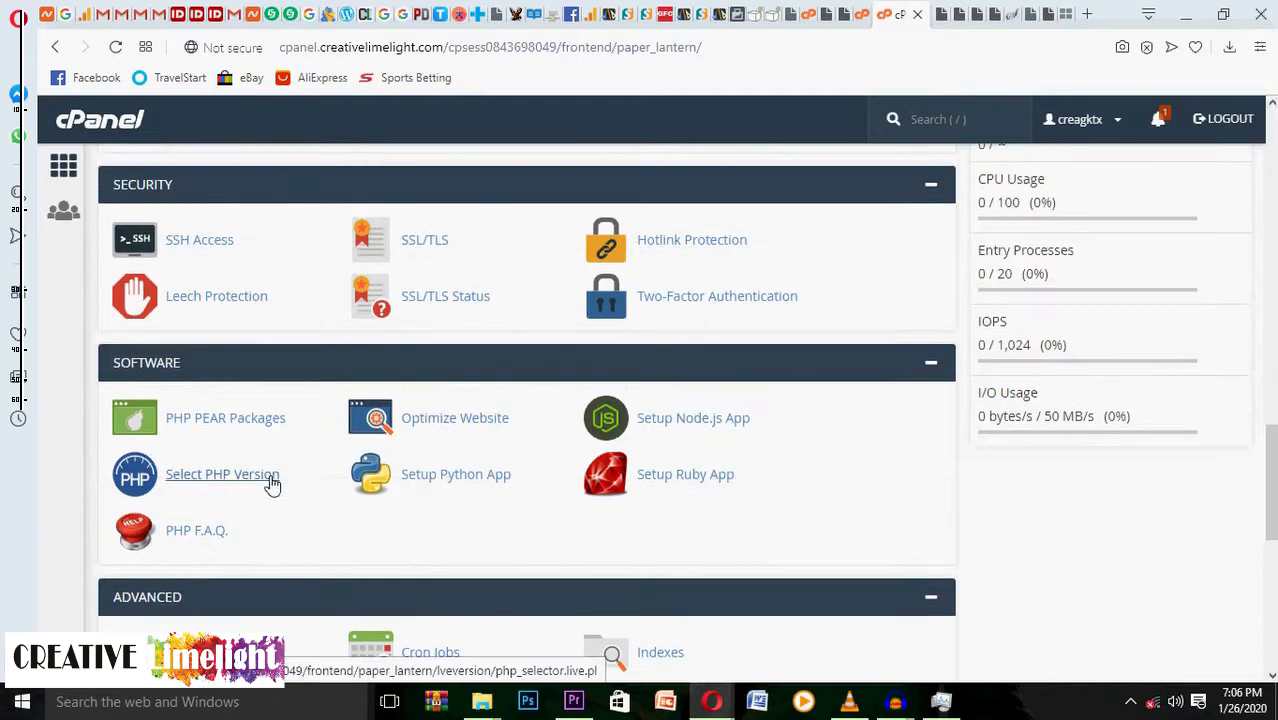
Open Select PHP Version and review the extensions enabled for PHP 7.1.
{"action": "left_click", "coordinate": [278, 474]}
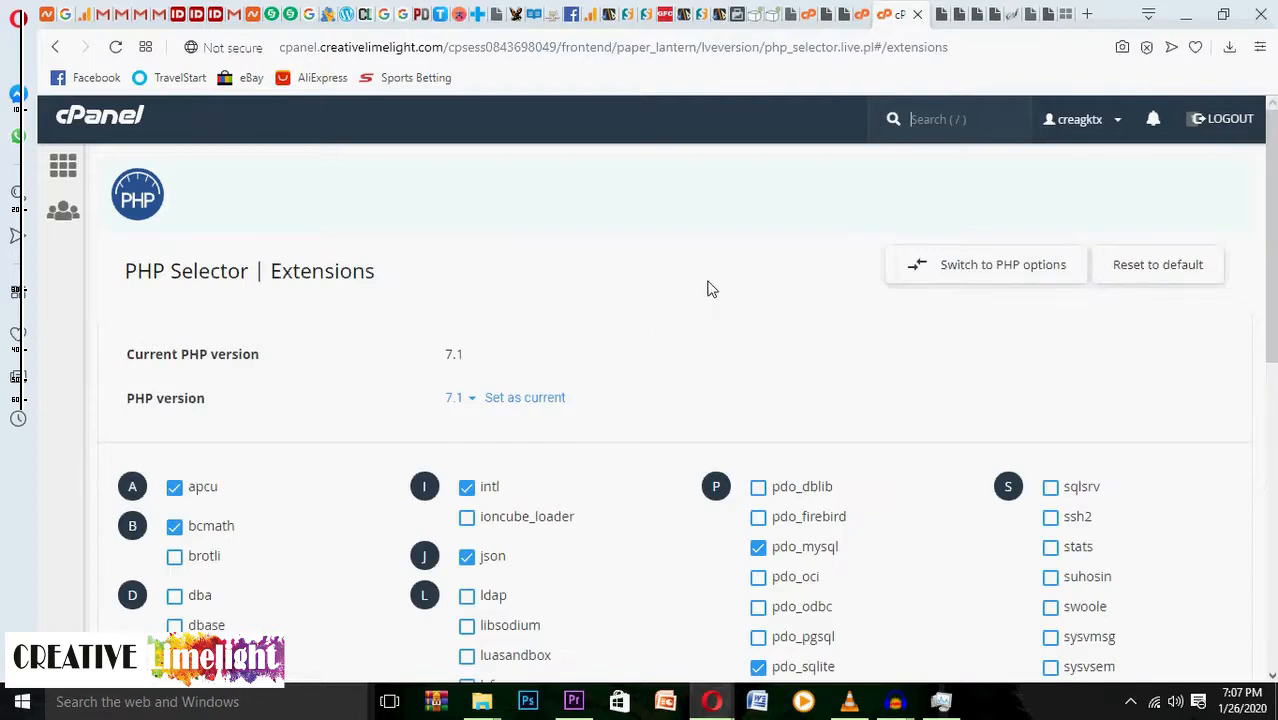
{"action": "scroll", "coordinate": [712, 289], "scroll_direction": "down", "scroll_amount": 2}
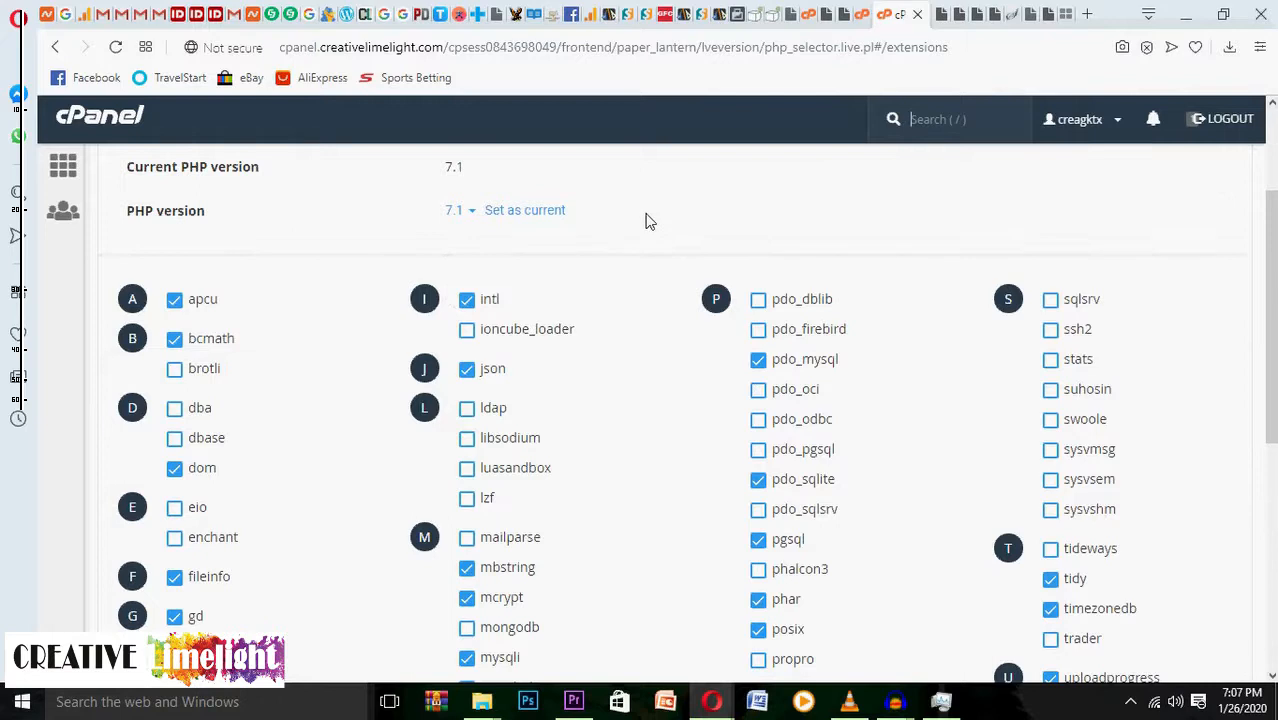
{"action": "scroll", "coordinate": [645, 220], "scroll_direction": "up", "scroll_amount": 1}
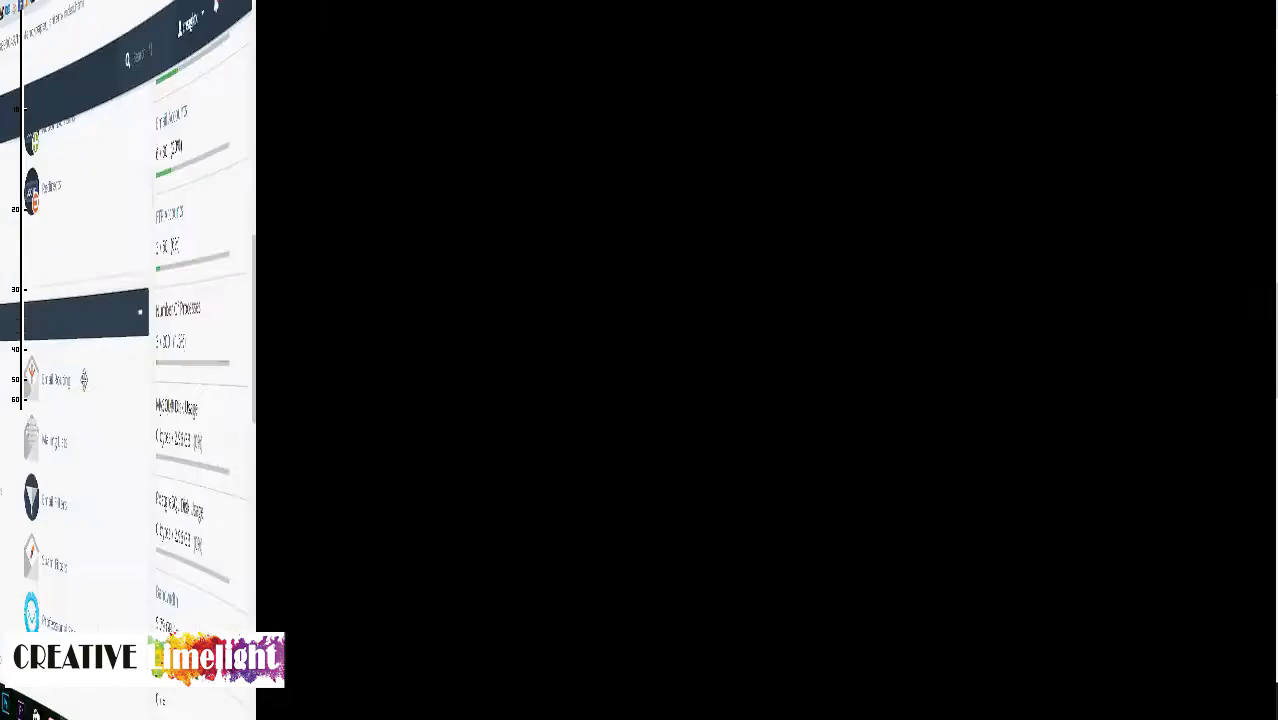
Find the Files section on the cPanel home page and open File Manager.
{"action": "scroll", "coordinate": [763, 380], "scroll_direction": "down", "scroll_amount": 3}
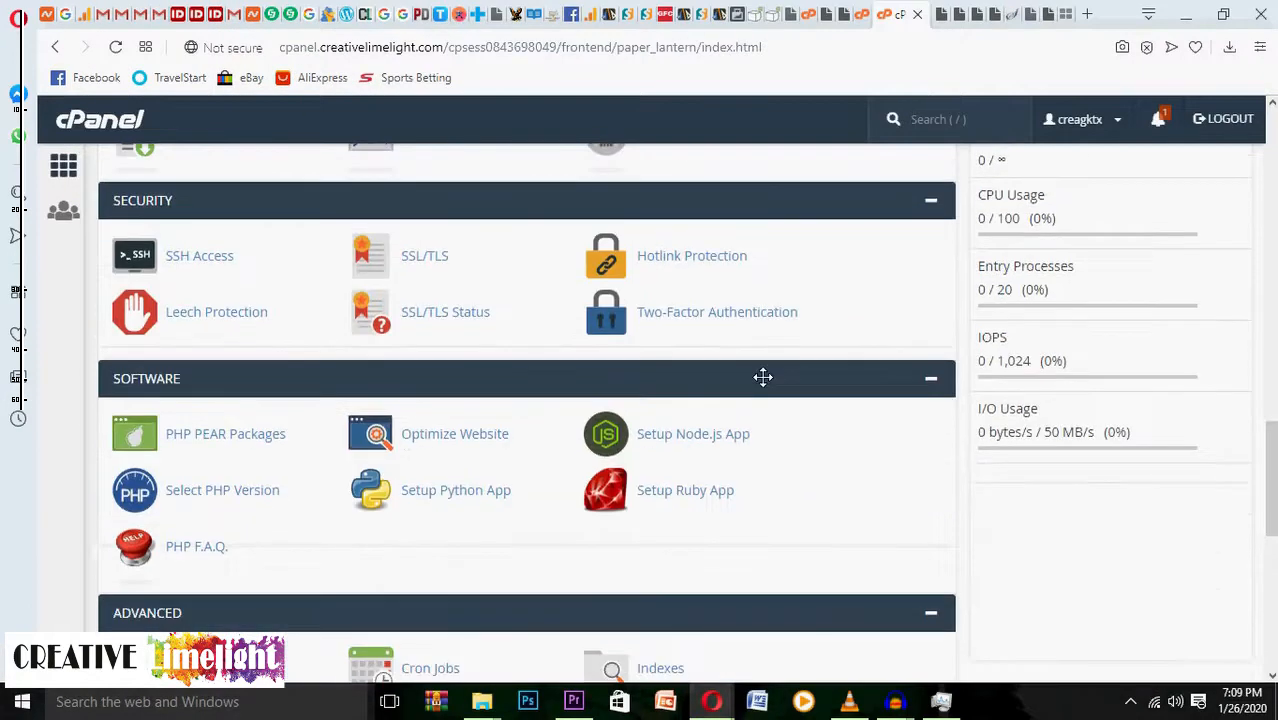
{"action": "scroll", "coordinate": [762, 376], "scroll_direction": "down", "scroll_amount": 4}
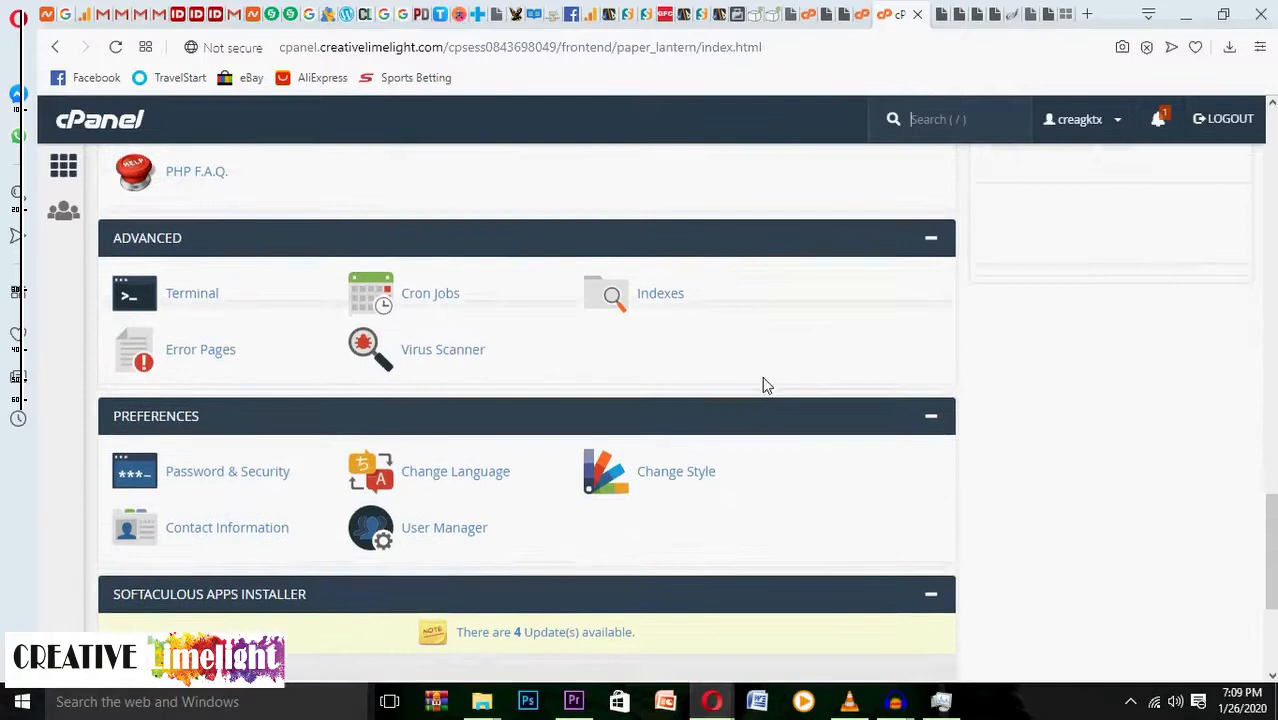
{"action": "scroll", "coordinate": [762, 376], "scroll_direction": "down", "scroll_amount": 2}
{"action": "scroll", "coordinate": [764, 382], "scroll_direction": "up", "scroll_amount": 3}
{"action": "scroll", "coordinate": [765, 380], "scroll_direction": "up", "scroll_amount": 2}
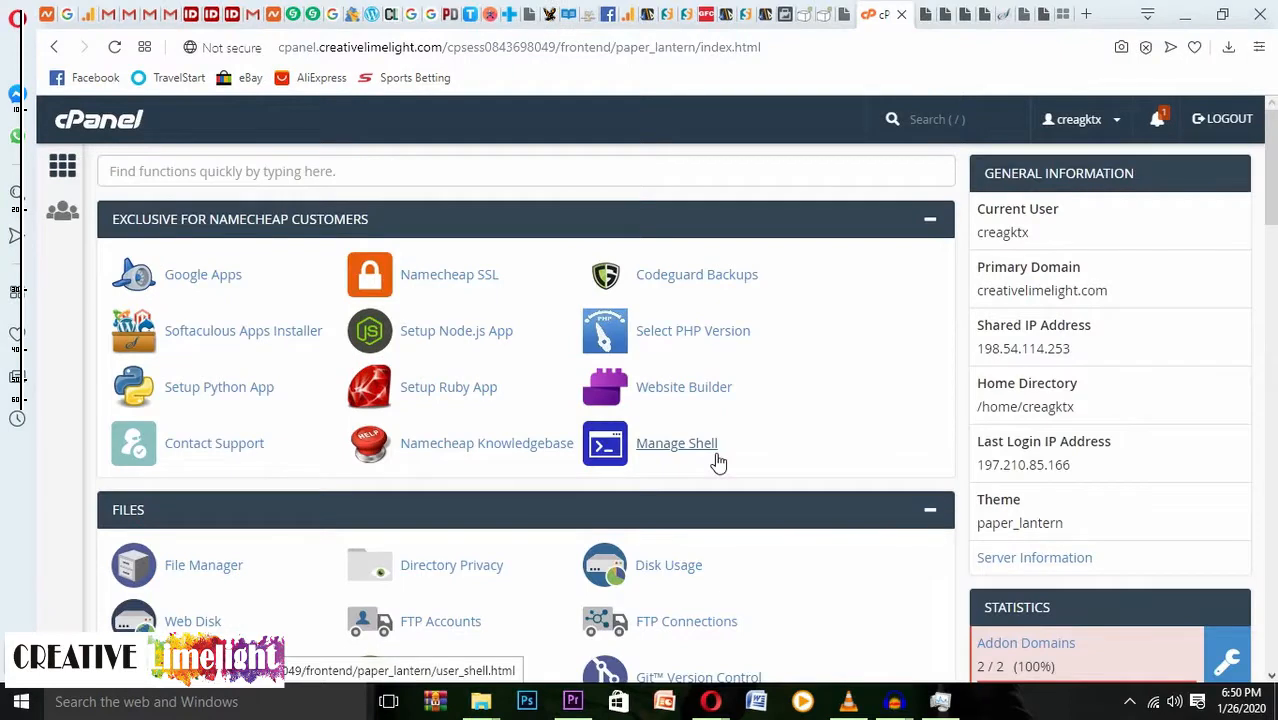
{"action": "scroll", "coordinate": [425, 388], "scroll_direction": "down", "scroll_amount": 1}
{"action": "scroll", "coordinate": [425, 388], "scroll_direction": "down", "scroll_amount": 3}
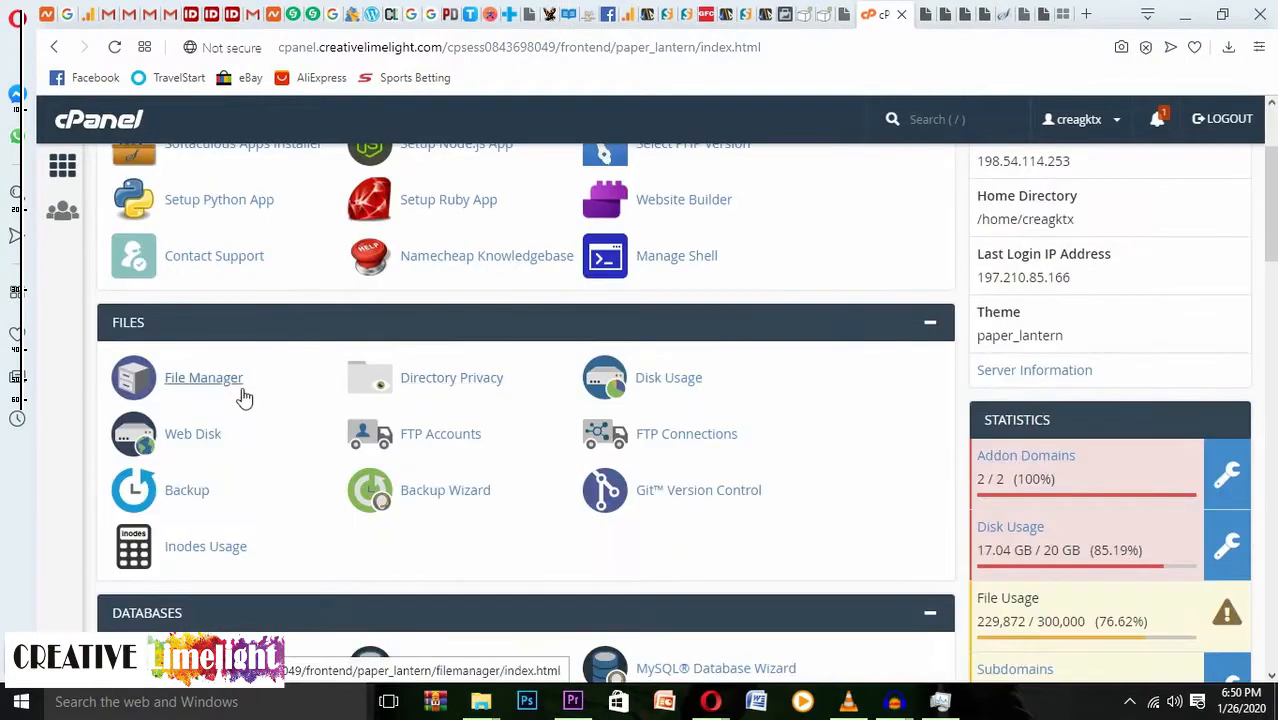
{"action": "left_click", "coordinate": [187, 376]}
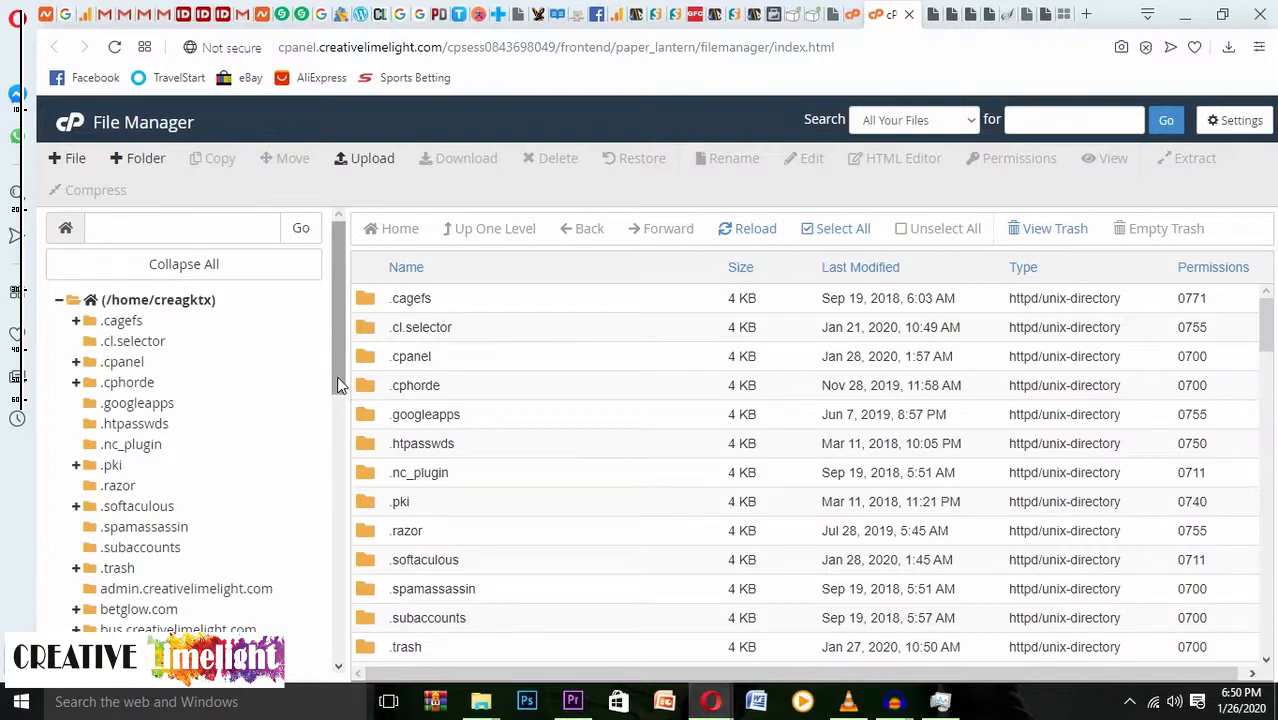
Expand demo.creativelimelight.com > wp-content > plugins in the File Manager tree.
{"action": "scroll", "coordinate": [338, 385], "scroll_direction": "down", "scroll_amount": 2}
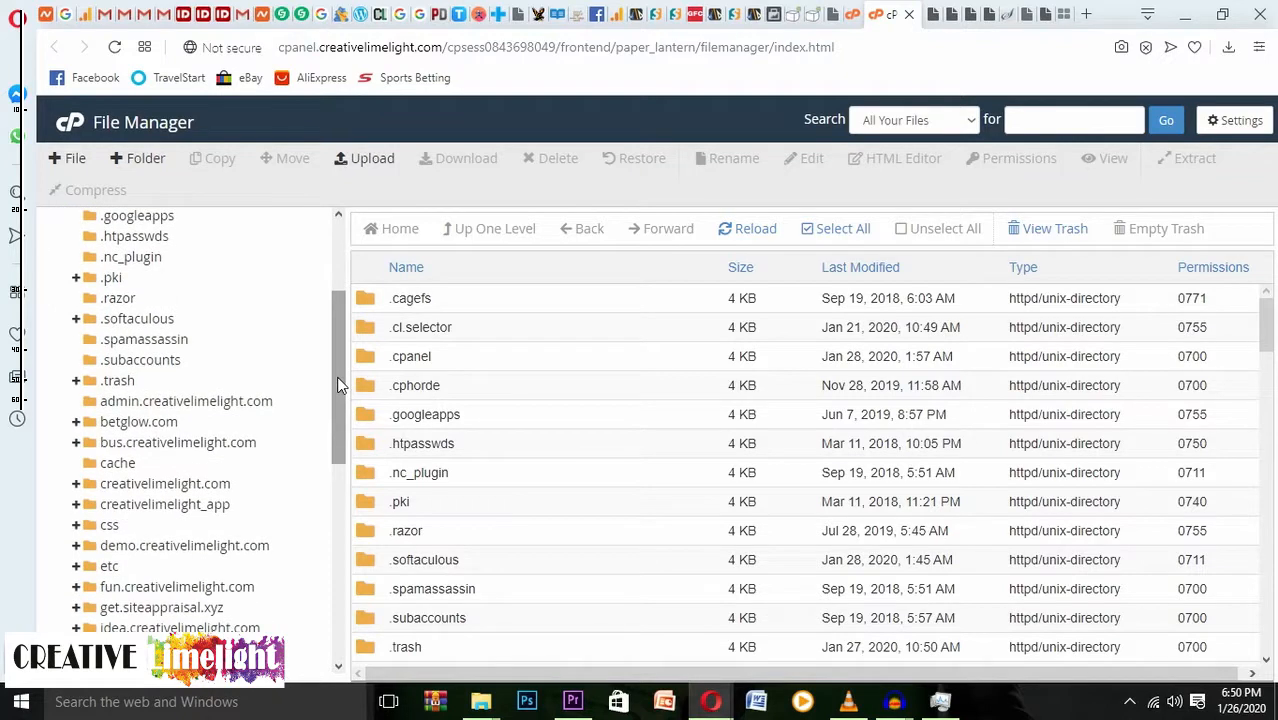
{"action": "scroll", "coordinate": [338, 385], "scroll_direction": "down", "scroll_amount": 3}
{"action": "scroll", "coordinate": [338, 385], "scroll_direction": "up", "scroll_amount": 5}
{"action": "scroll", "coordinate": [338, 385], "scroll_direction": "down", "scroll_amount": 1}
{"action": "scroll", "coordinate": [338, 385], "scroll_direction": "down", "scroll_amount": 1}
{"action": "left_click", "coordinate": [97, 547]}
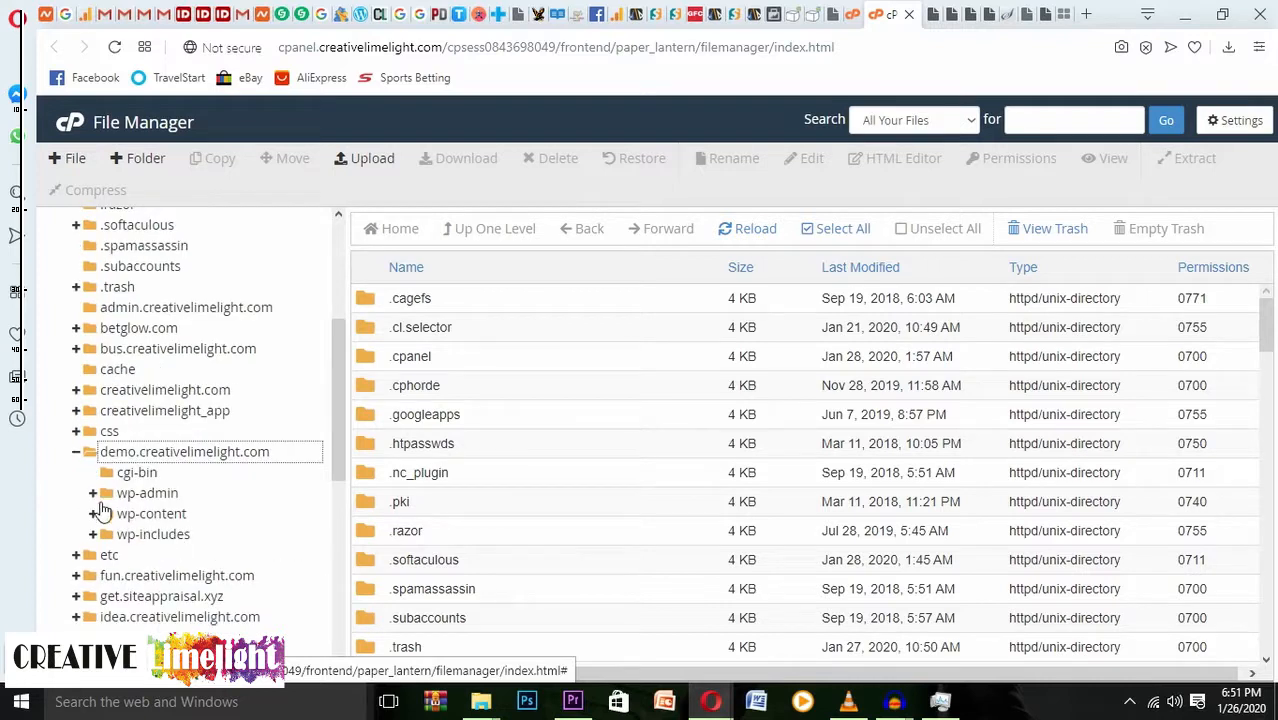
{"action": "left_click", "coordinate": [93, 513]}
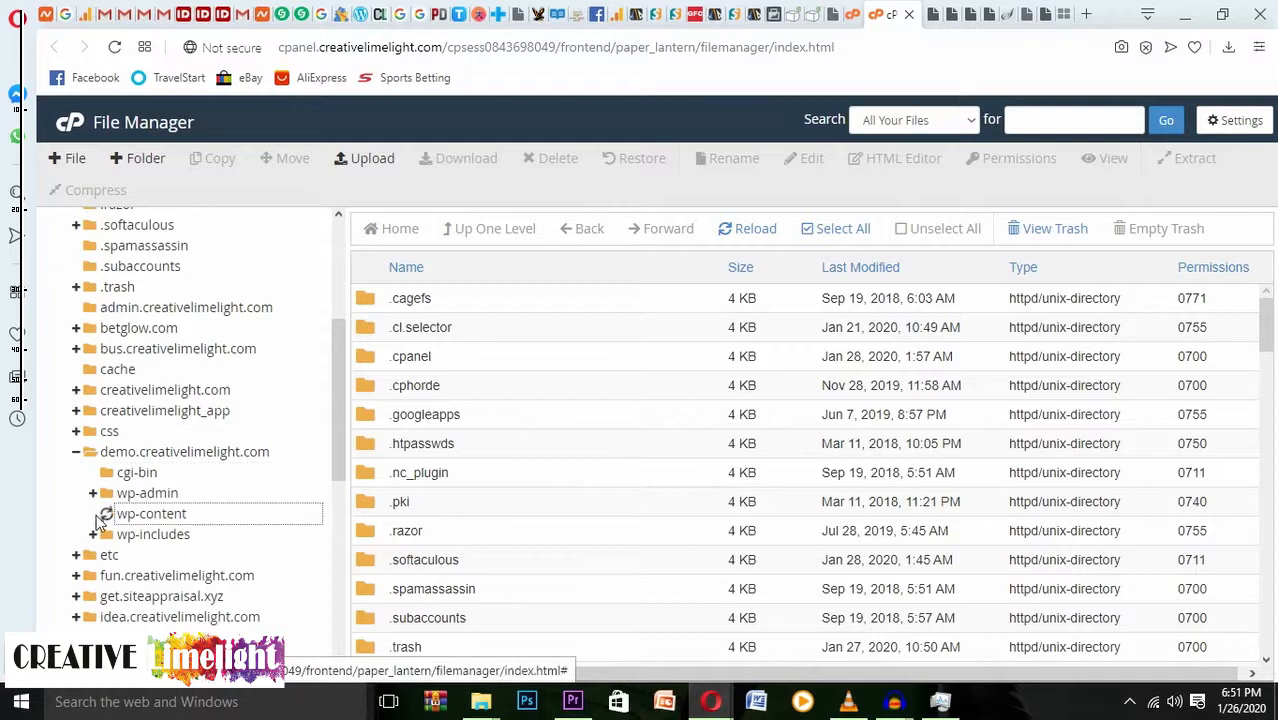
{"action": "scroll", "coordinate": [168, 576], "scroll_direction": "down", "scroll_amount": 1}
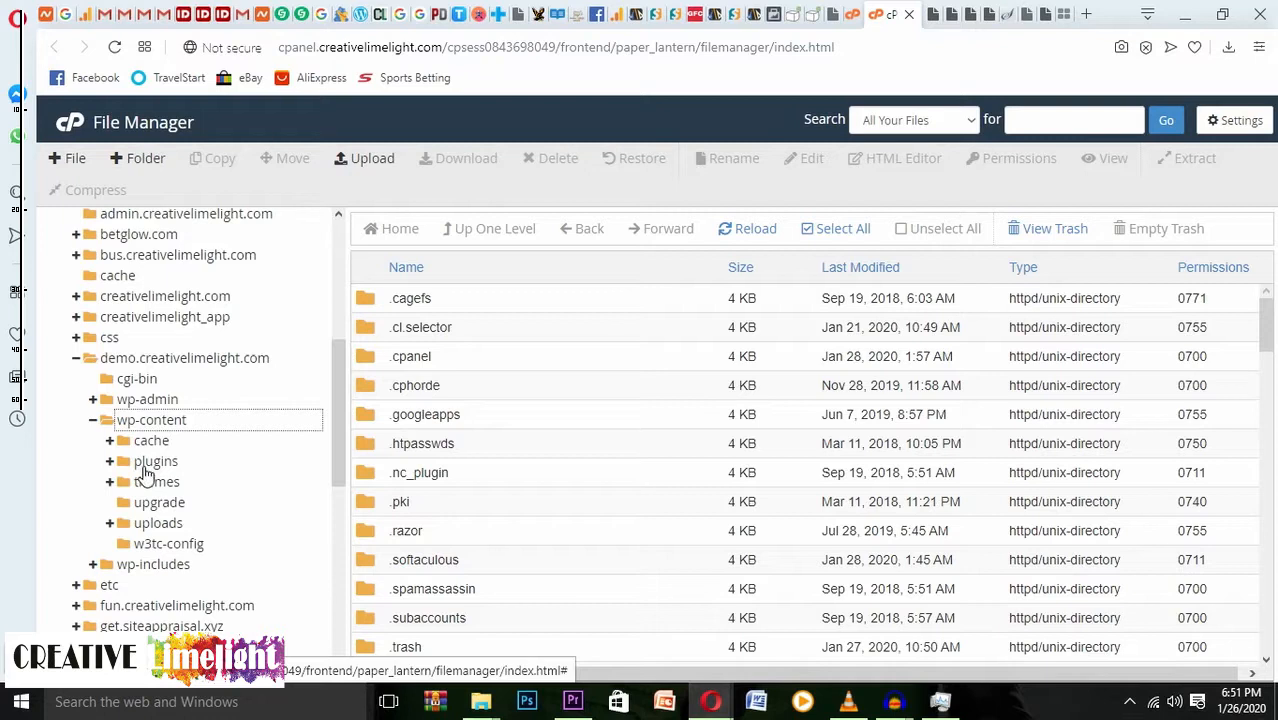
{"action": "left_click", "coordinate": [112, 462]}
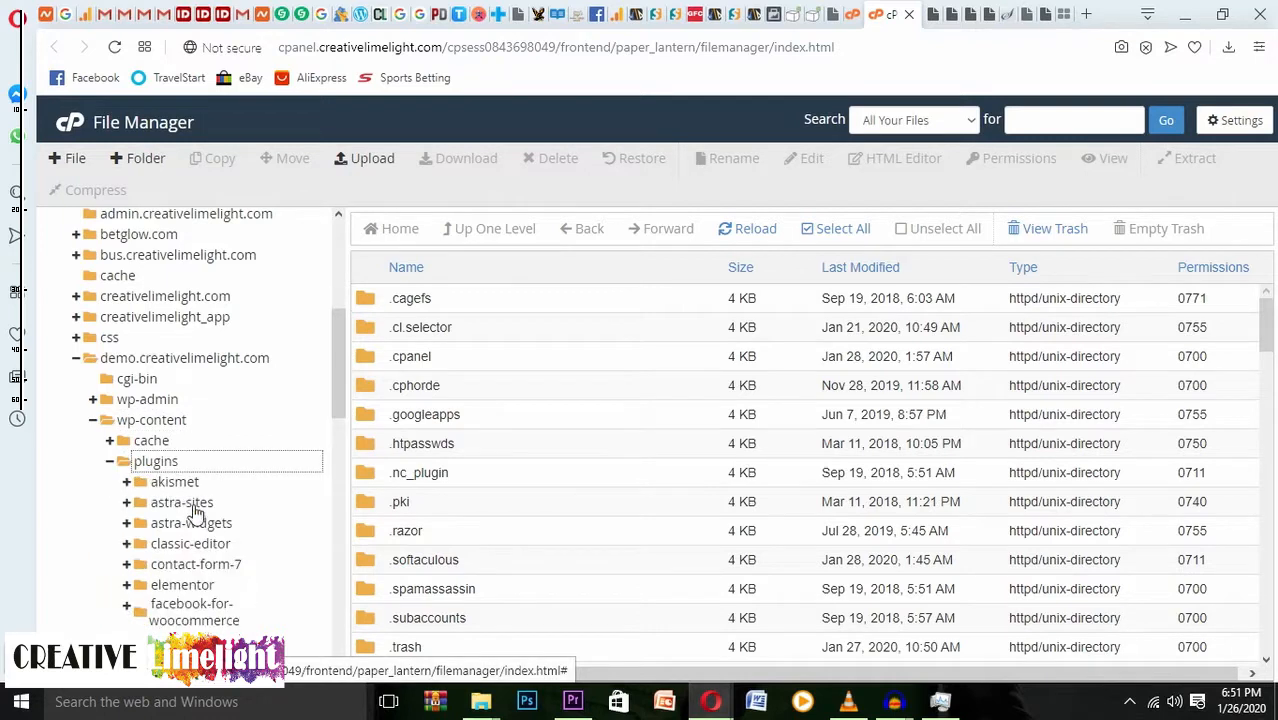
{"action": "scroll", "coordinate": [196, 517], "scroll_direction": "down", "scroll_amount": 1}
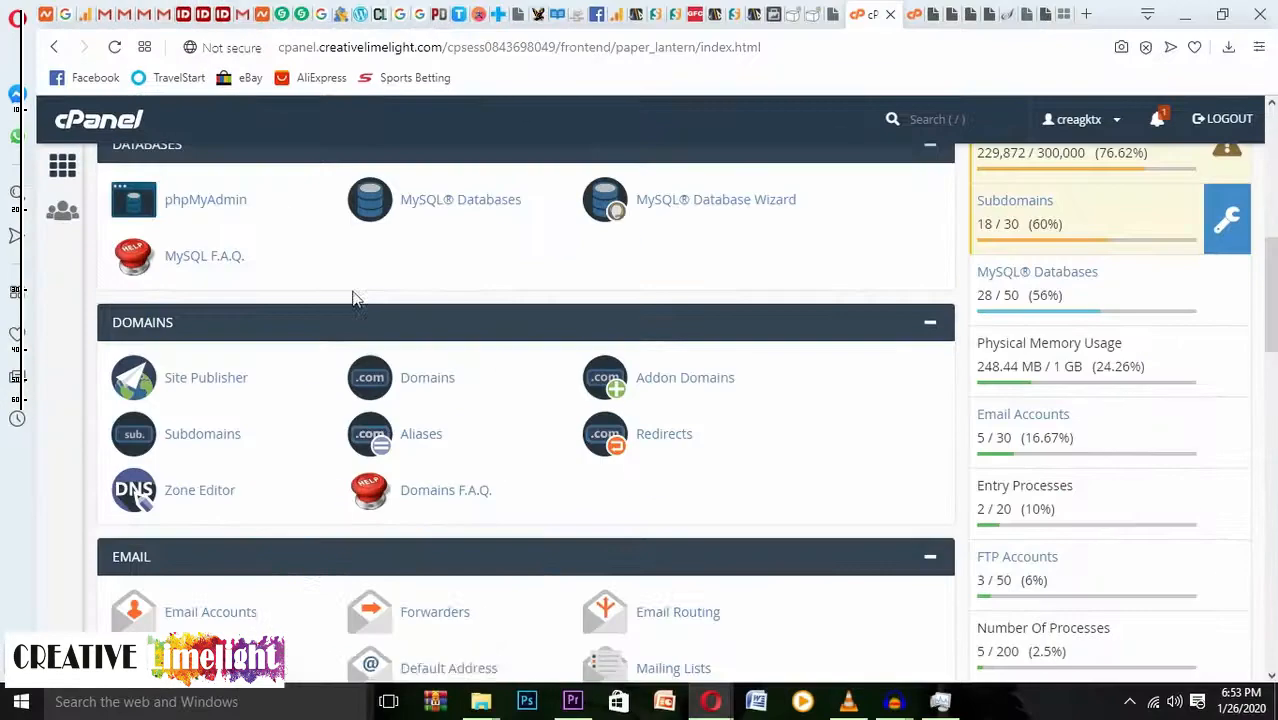
{"action": "scroll", "coordinate": [352, 298], "scroll_direction": "down", "scroll_amount": 3}
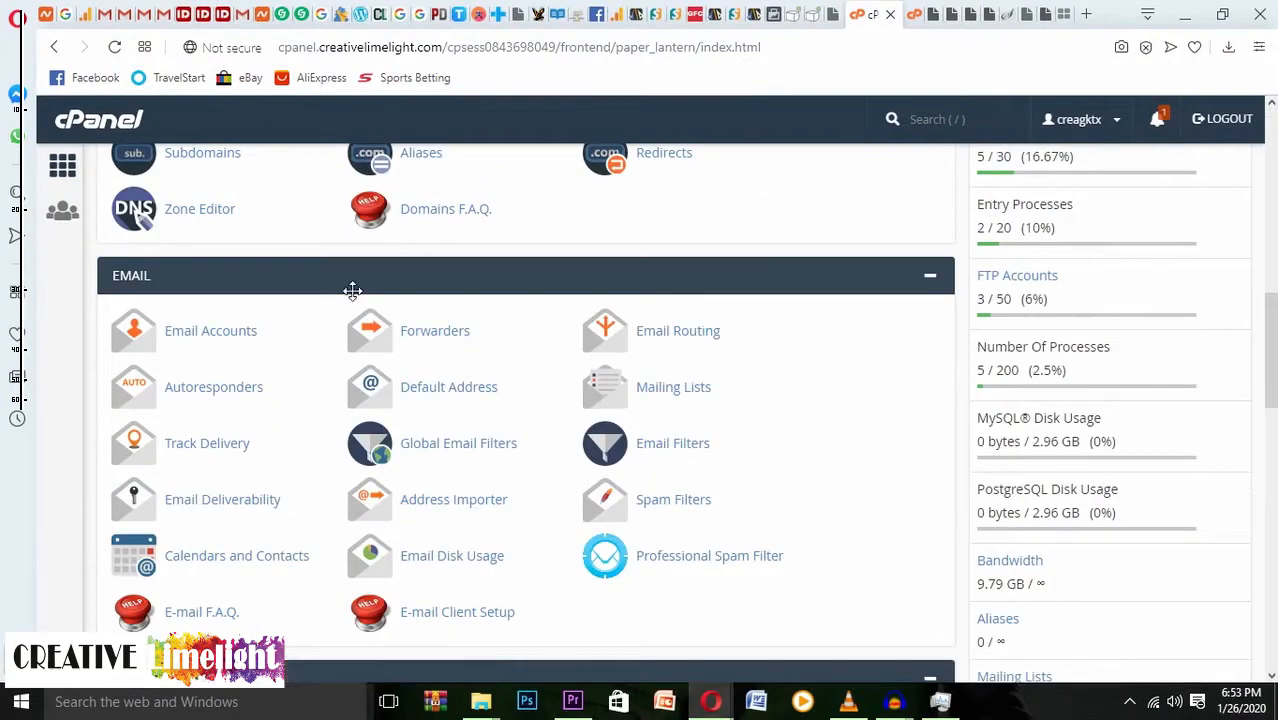
Open Email Accounts from the Email section and review the six existing mailboxes.
{"action": "scroll", "coordinate": [508, 340], "scroll_direction": "down", "scroll_amount": 1}
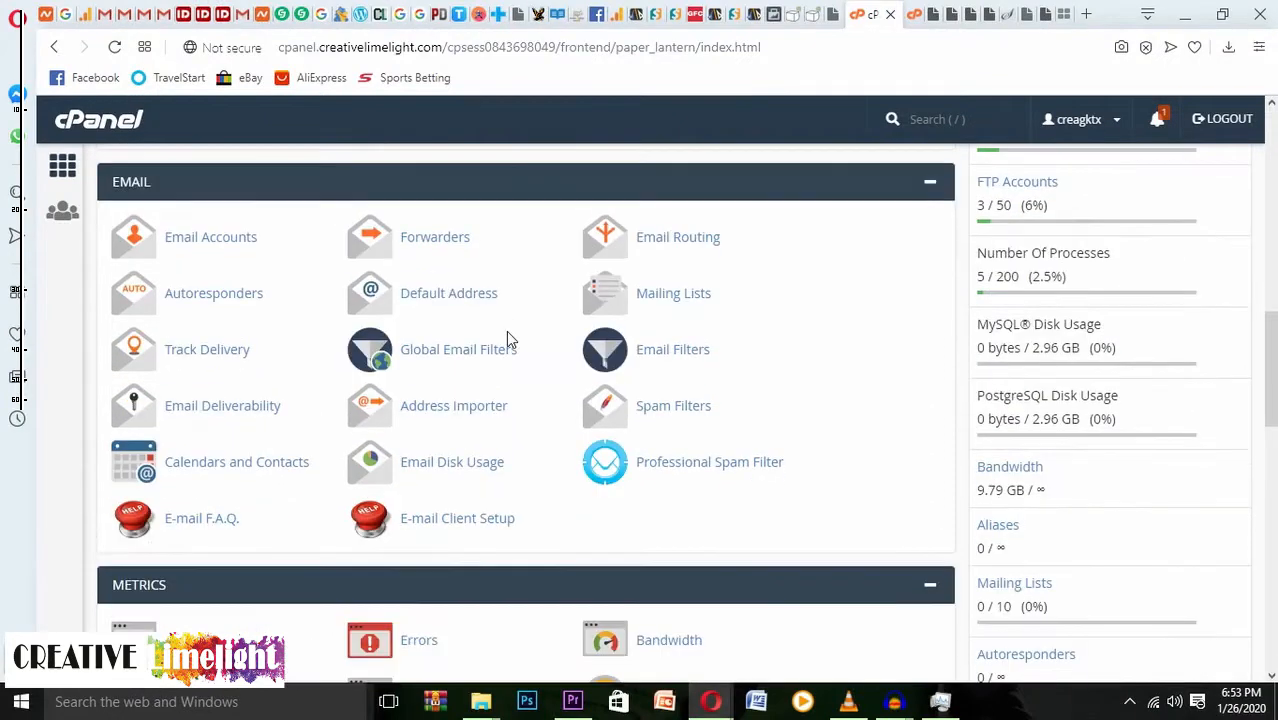
{"action": "left_click", "coordinate": [211, 240]}
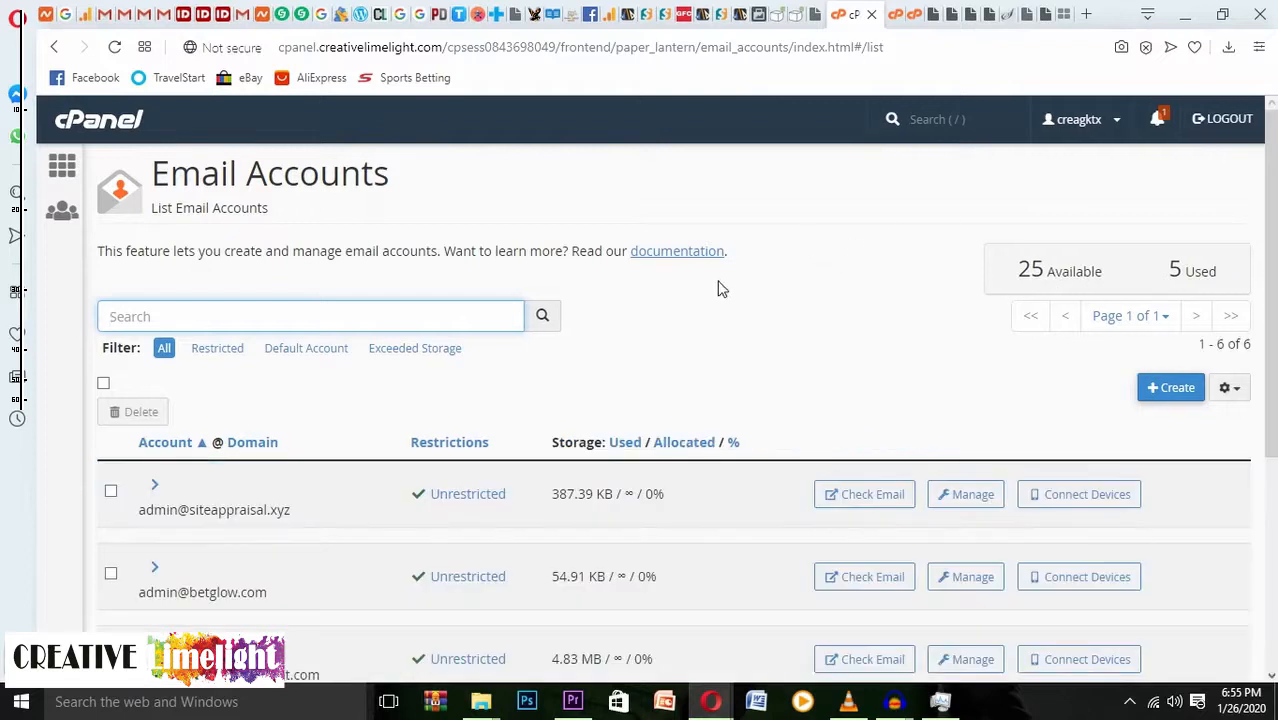
{"action": "scroll", "coordinate": [763, 292], "scroll_direction": "down", "scroll_amount": 1}
{"action": "scroll", "coordinate": [763, 292], "scroll_direction": "down", "scroll_amount": 3}
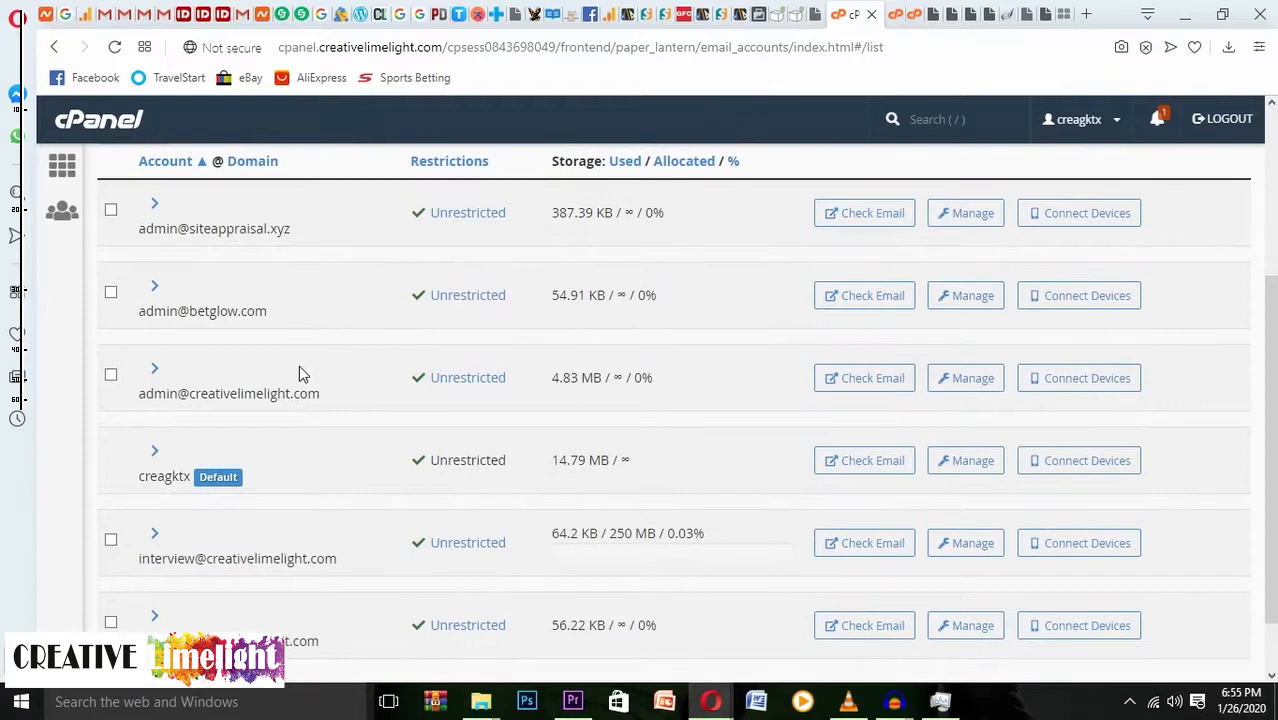
{"action": "scroll", "coordinate": [299, 365], "scroll_direction": "up", "scroll_amount": 3}
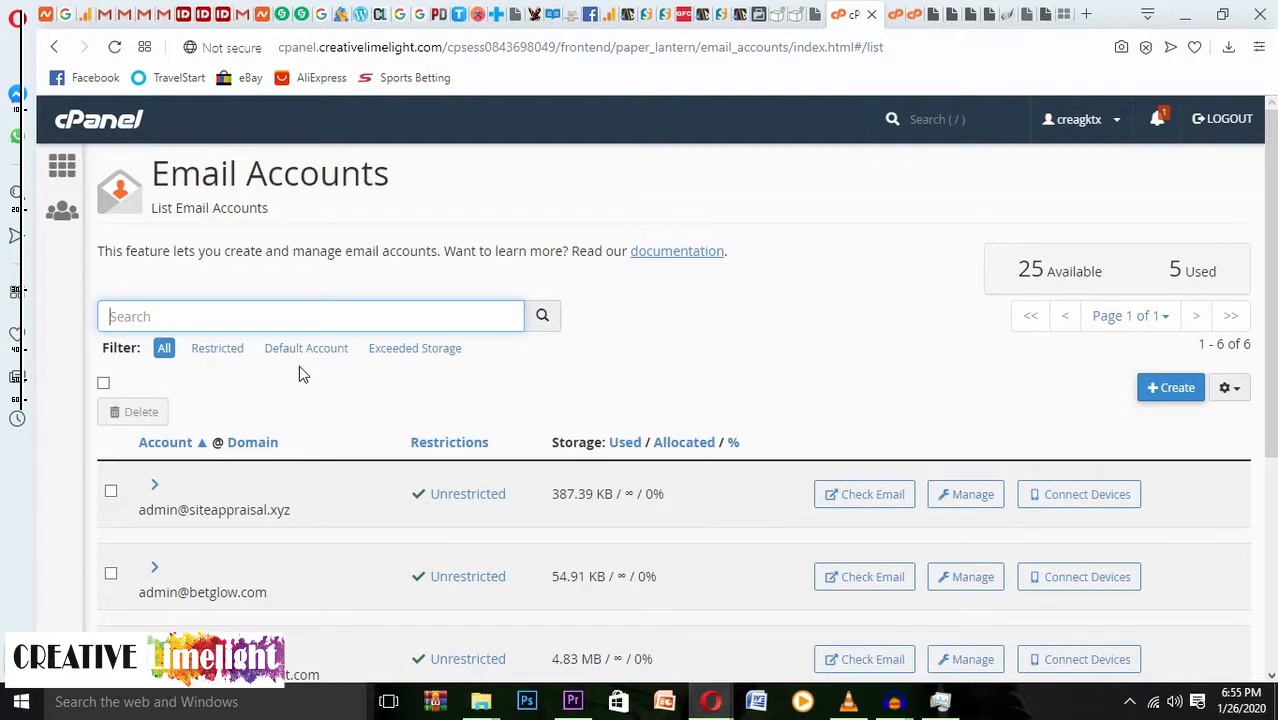
Start a new email account with creativelimelight.com kept as the domain, ready for a username.
{"action": "left_click", "coordinate": [1176, 389]}
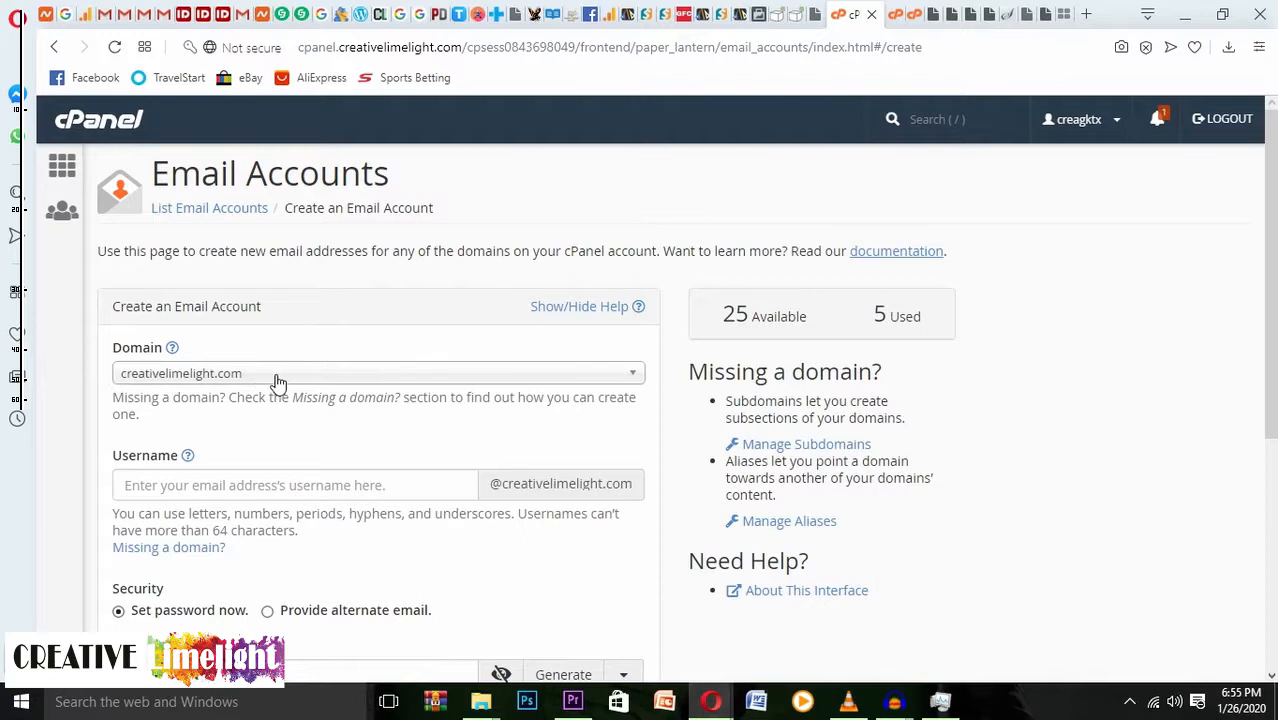
{"action": "left_click", "coordinate": [278, 380]}
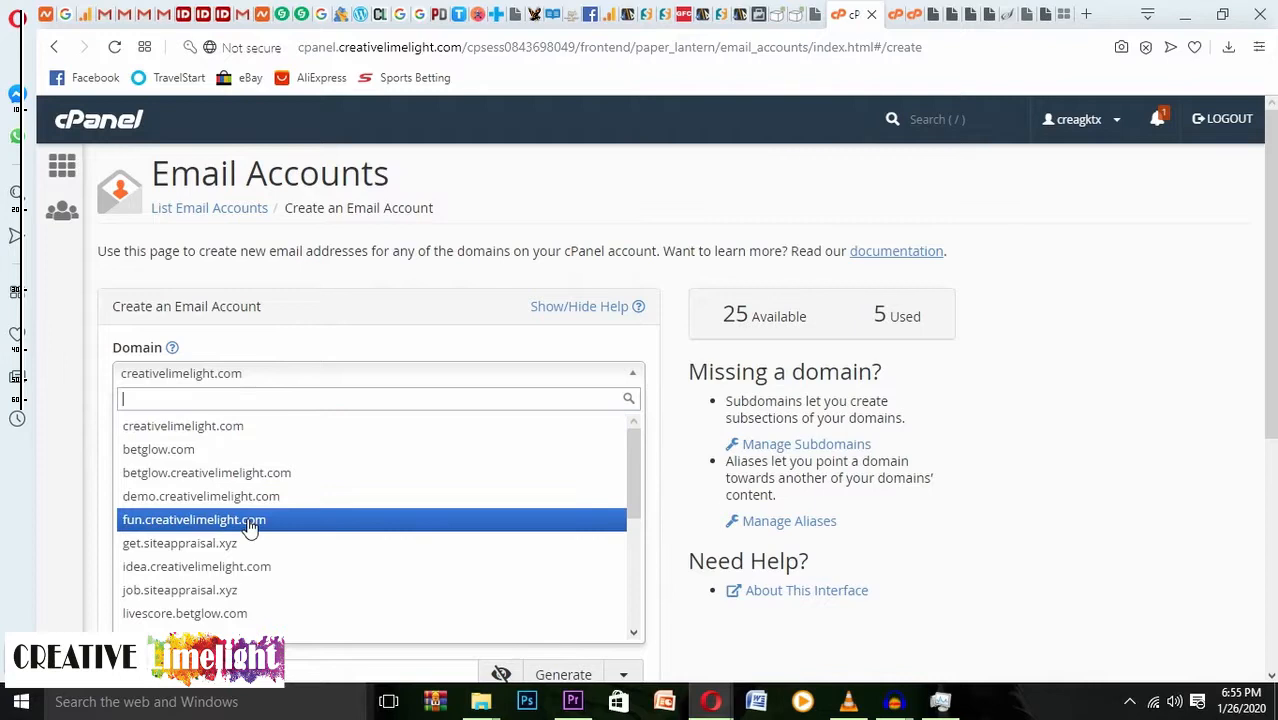
{"action": "left_click", "coordinate": [262, 430]}
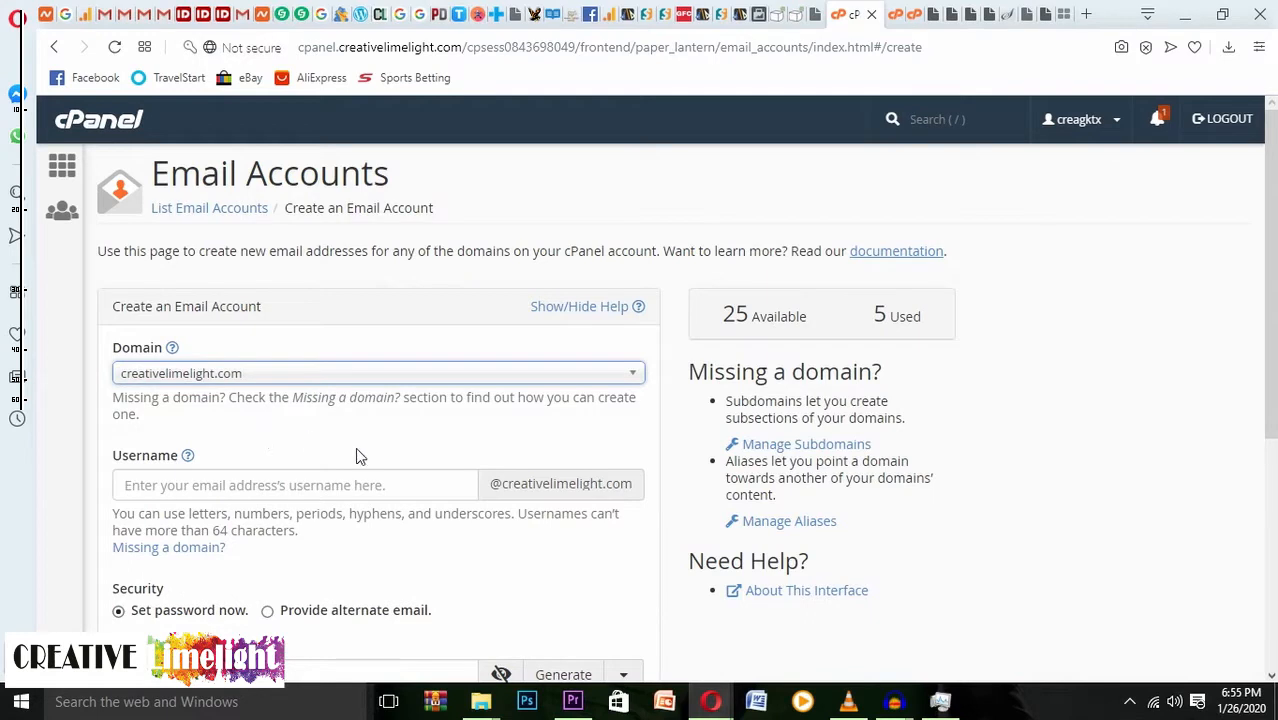
{"action": "left_click", "coordinate": [345, 488]}
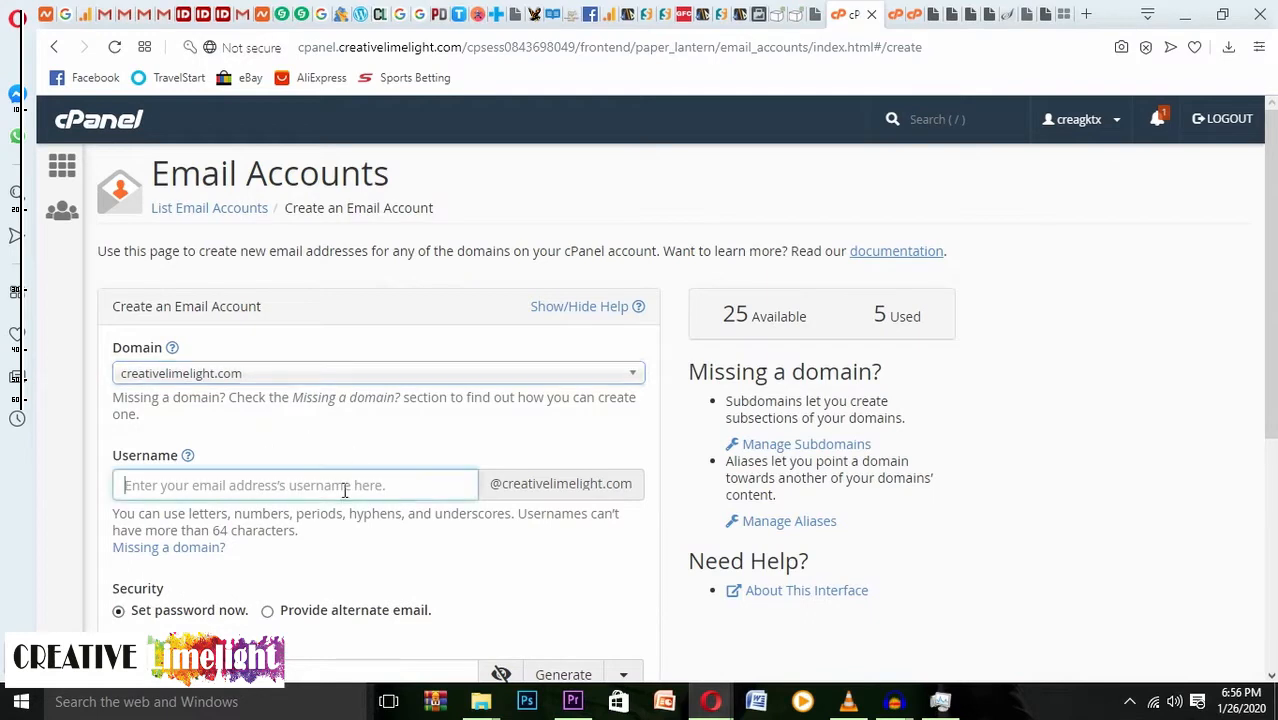
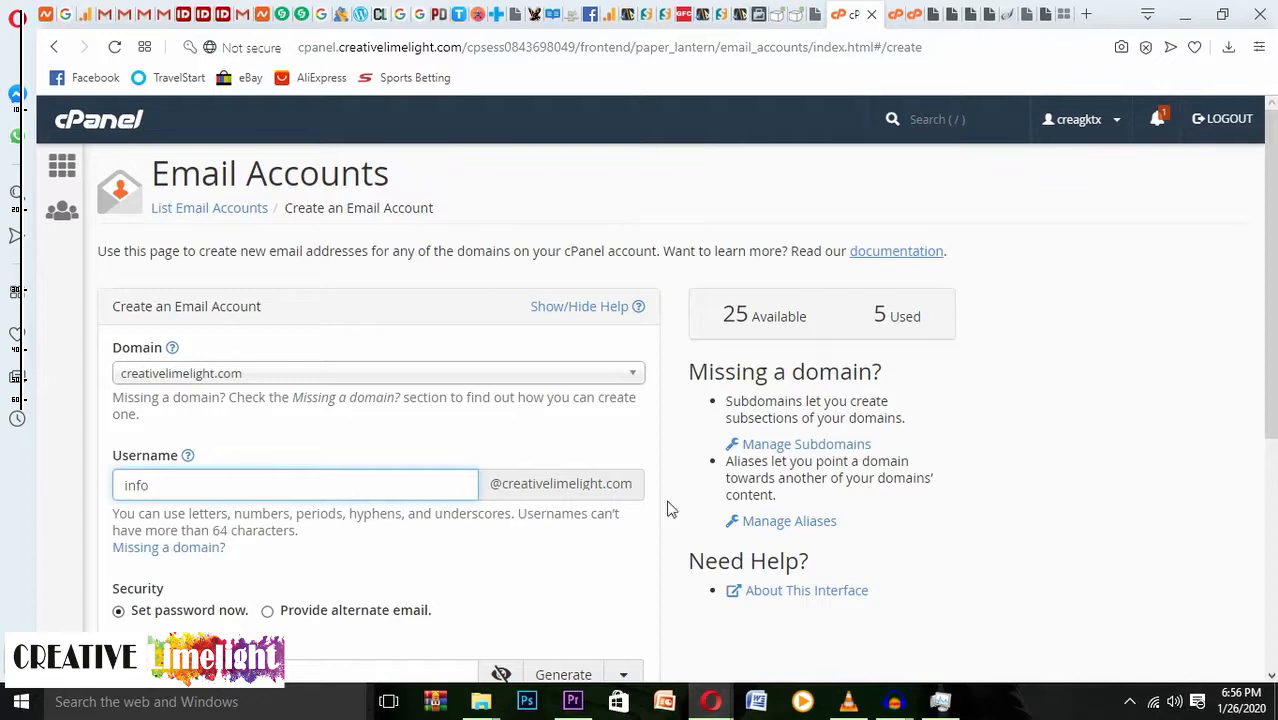
{"action": "scroll", "coordinate": [583, 508], "scroll_direction": "down", "scroll_amount": 1}
{"action": "scroll", "coordinate": [210, 560], "scroll_direction": "down", "scroll_amount": 1}
{"action": "scroll", "coordinate": [206, 567], "scroll_direction": "down", "scroll_amount": 1}
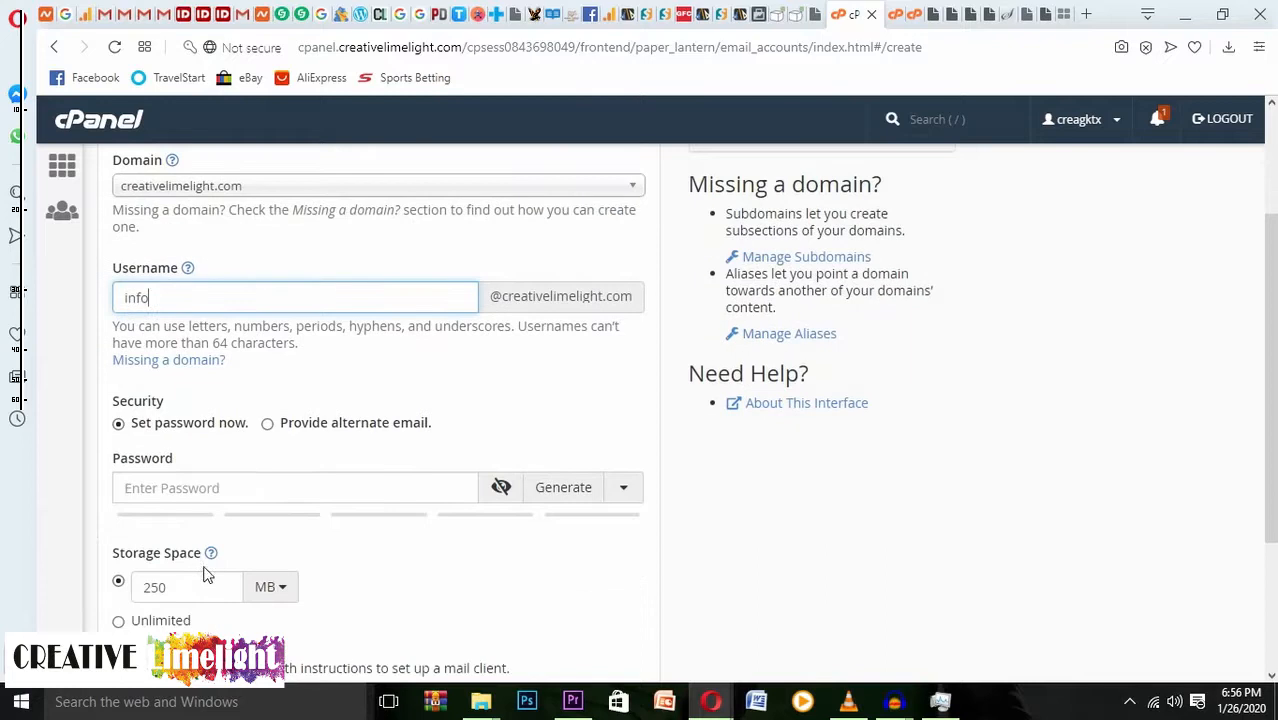
Type a longer password into the Password field to raise its strength rating.
{"action": "left_click", "coordinate": [272, 489]}
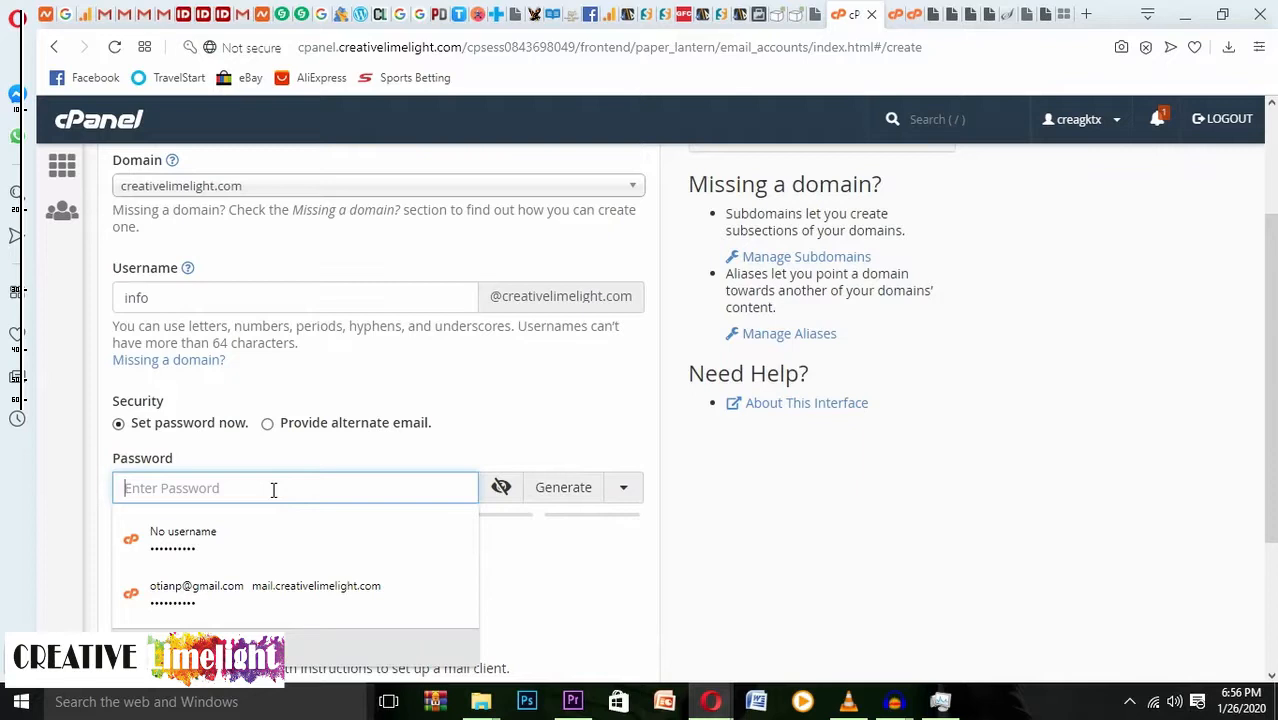
{"action": "type", "text": "••••••"}
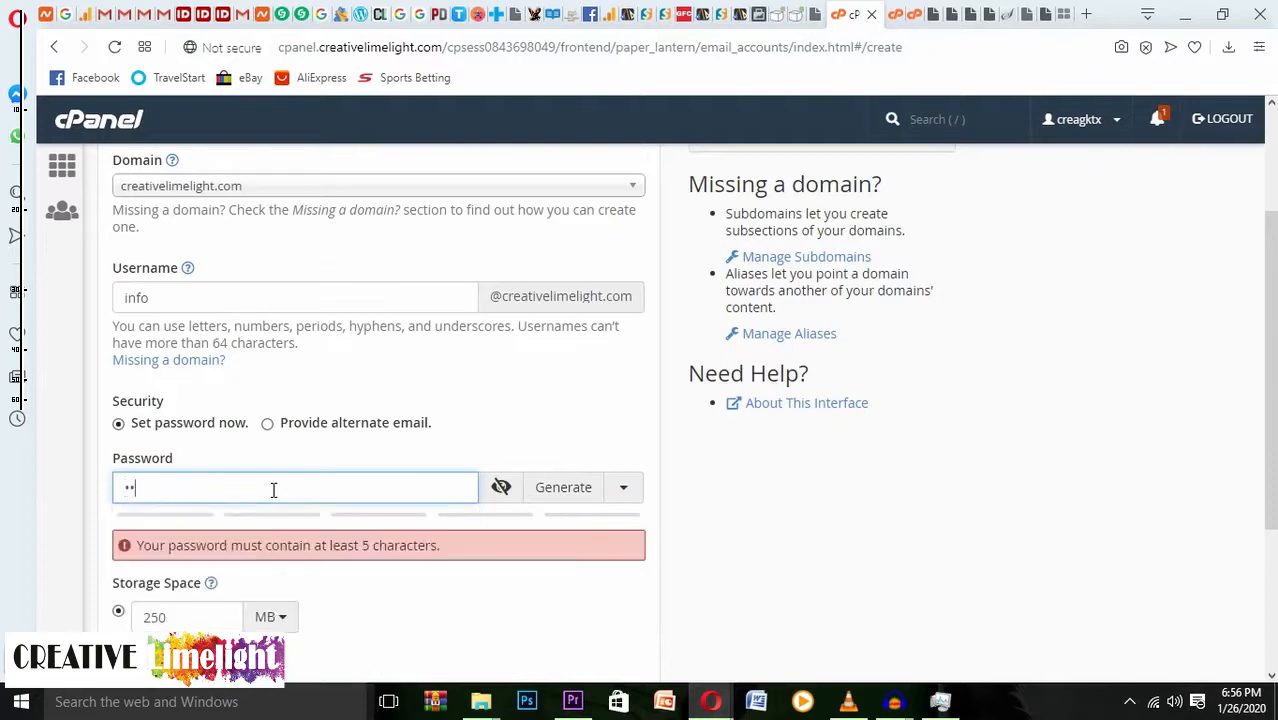
{"action": "type", "text": "••••"}
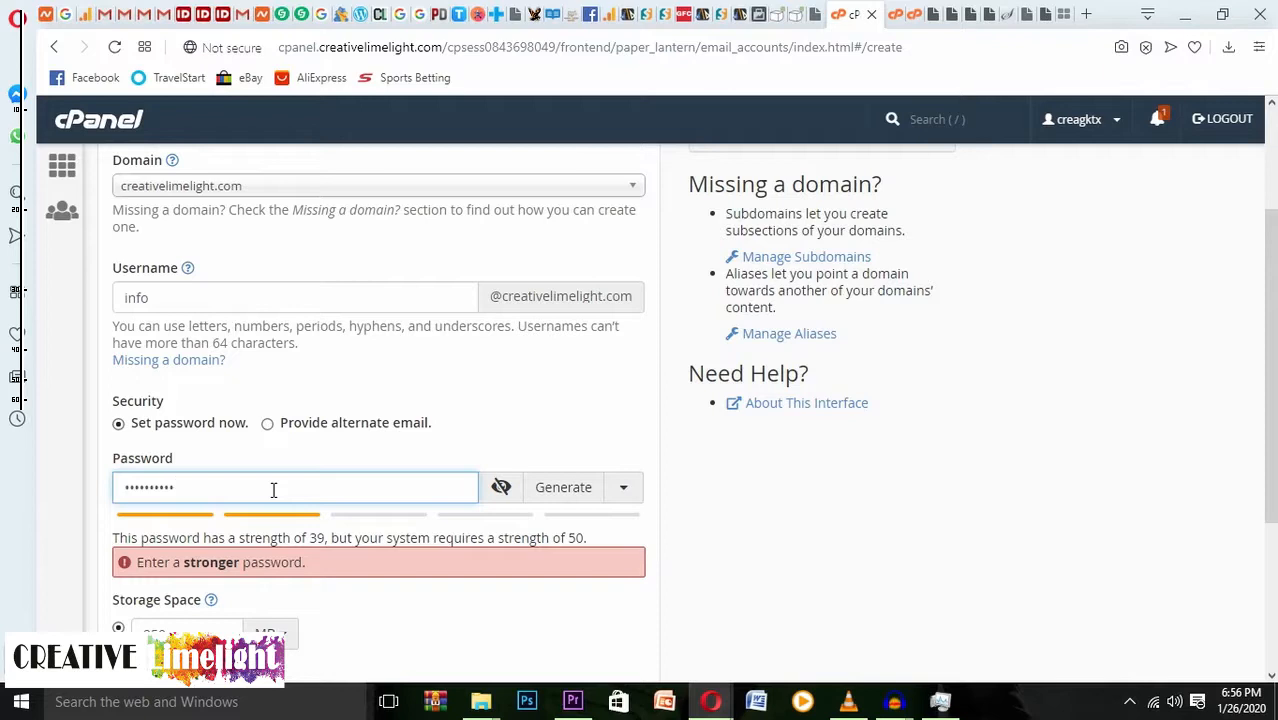
{"action": "type", "text": "•"}
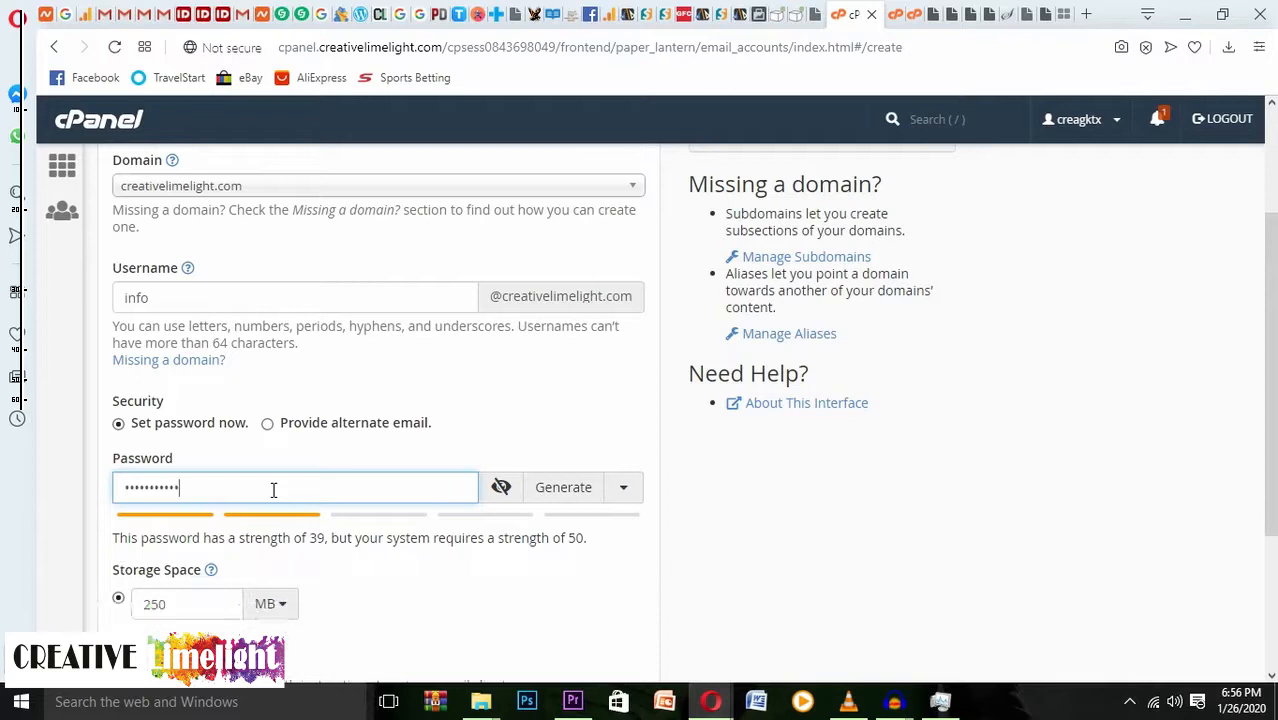
{"action": "type", "text": "•••••"}
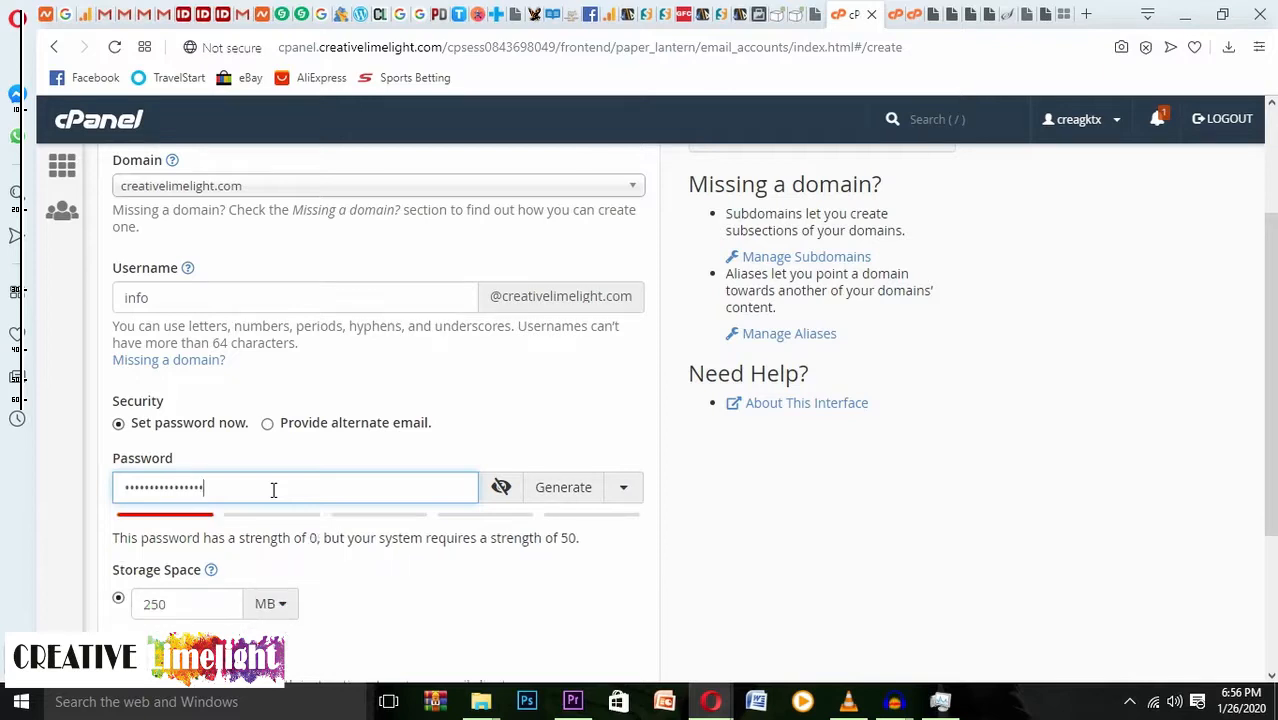
{"action": "type", "text": "•"}
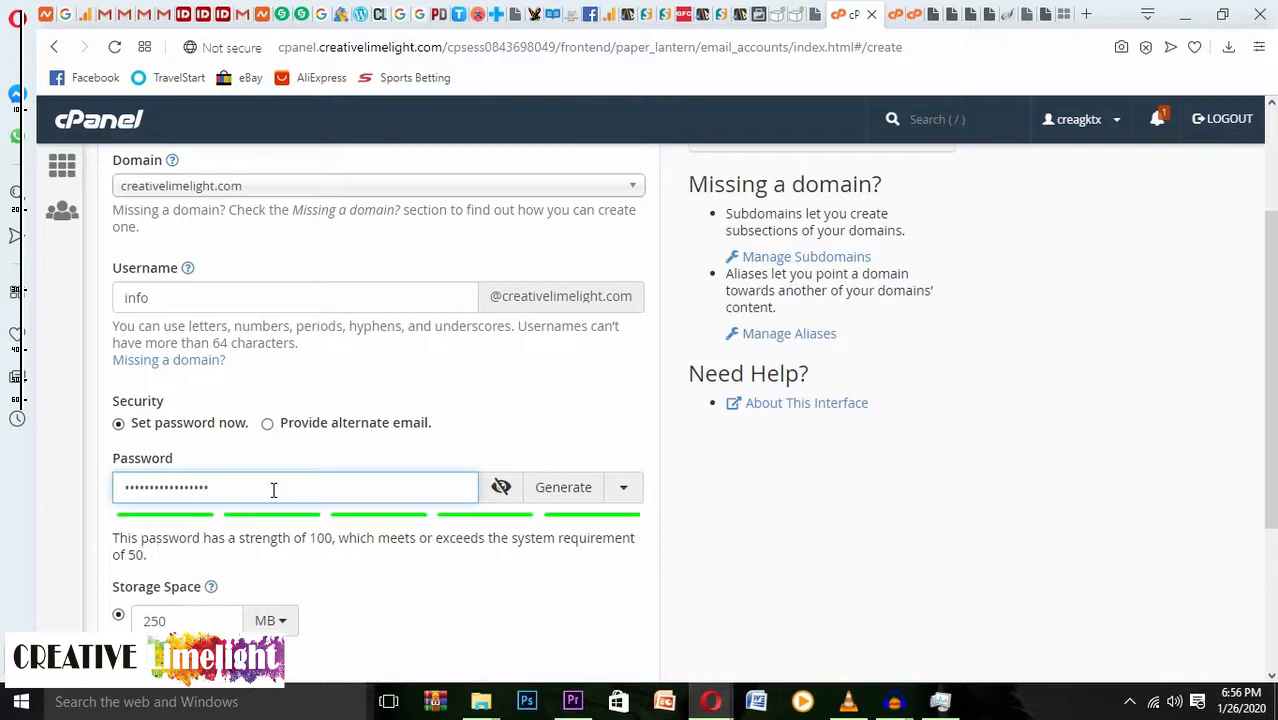
{"action": "type", "text": "••••"}
{"action": "scroll", "coordinate": [465, 388], "scroll_direction": "down", "scroll_amount": 2}
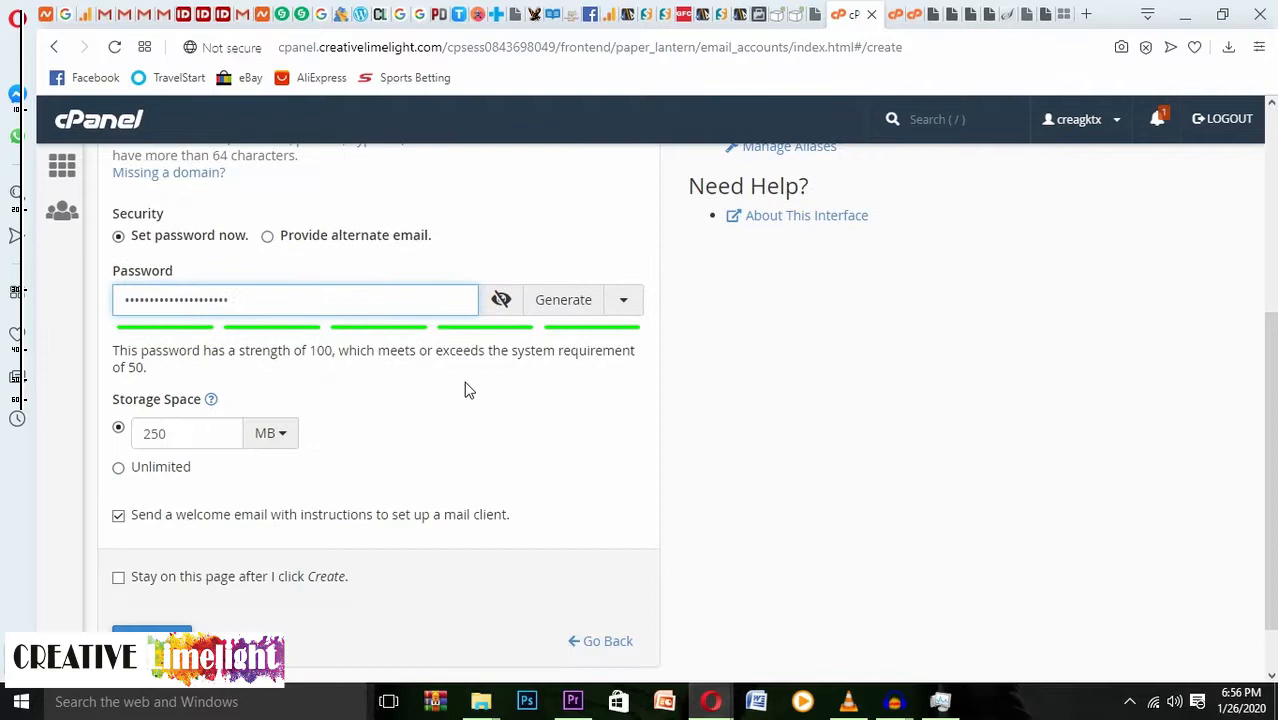
{"action": "scroll", "coordinate": [465, 389], "scroll_direction": "down", "scroll_amount": 1}
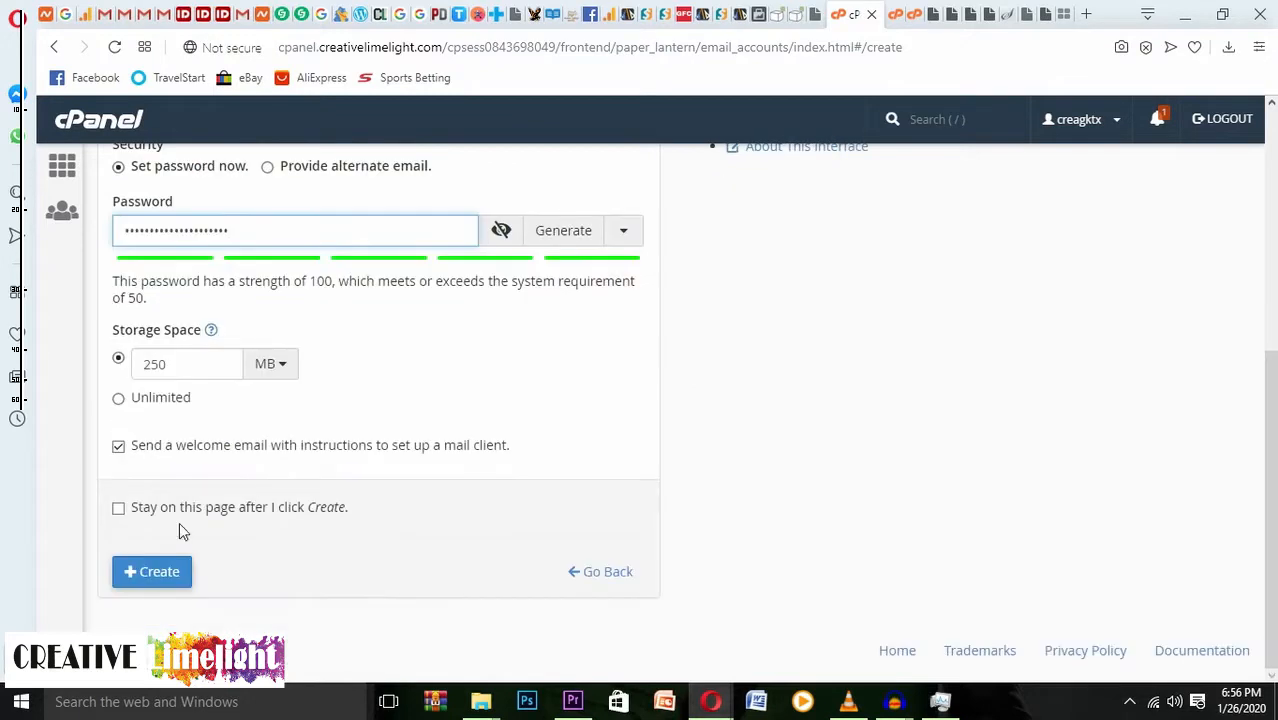
{"action": "scroll", "coordinate": [477, 421], "scroll_direction": "up", "scroll_amount": 1}
{"action": "scroll", "coordinate": [477, 421], "scroll_direction": "up", "scroll_amount": 4}
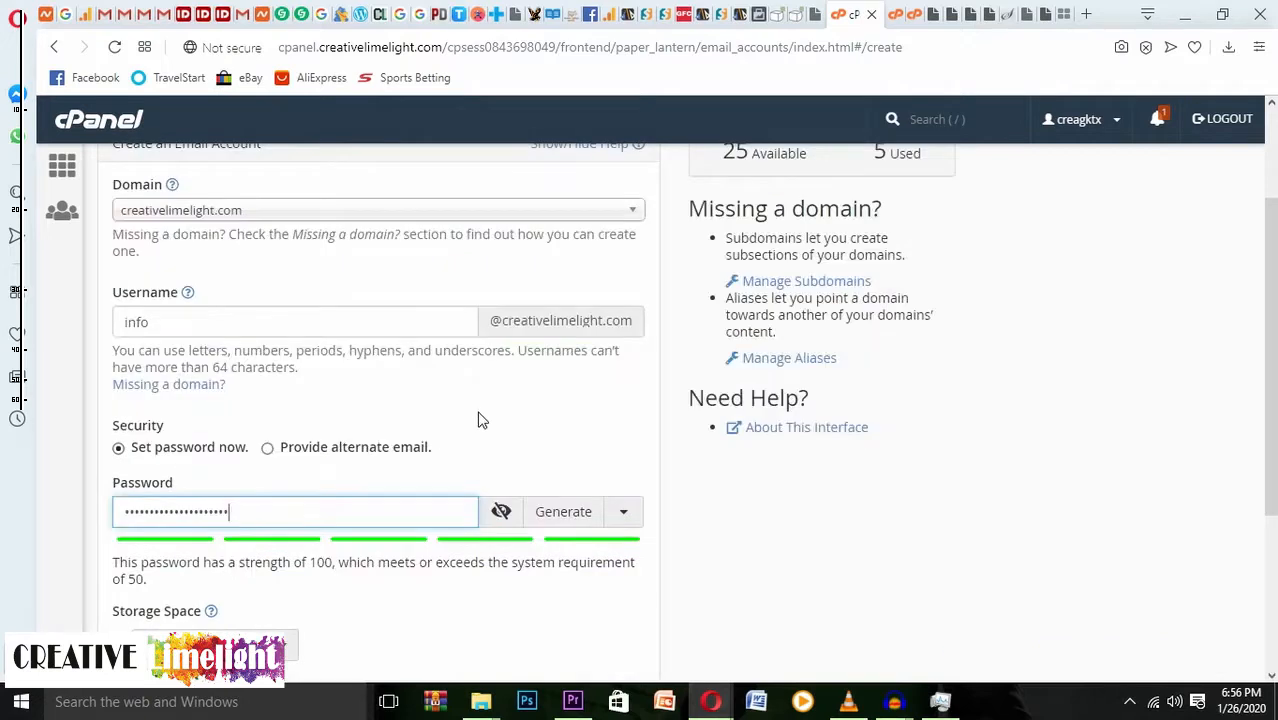
{"action": "scroll", "coordinate": [478, 420], "scroll_direction": "down", "scroll_amount": 3}
{"action": "scroll", "coordinate": [478, 420], "scroll_direction": "down", "scroll_amount": 2}
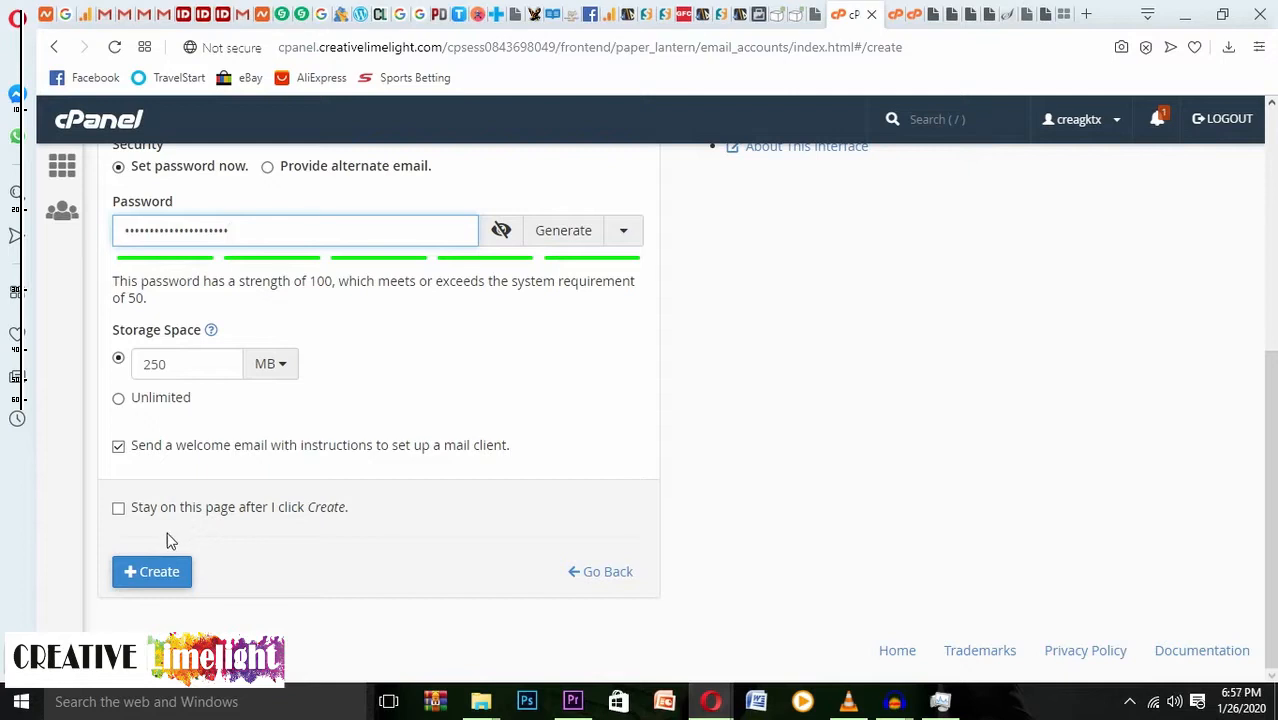
{"action": "left_click", "coordinate": [119, 508]}
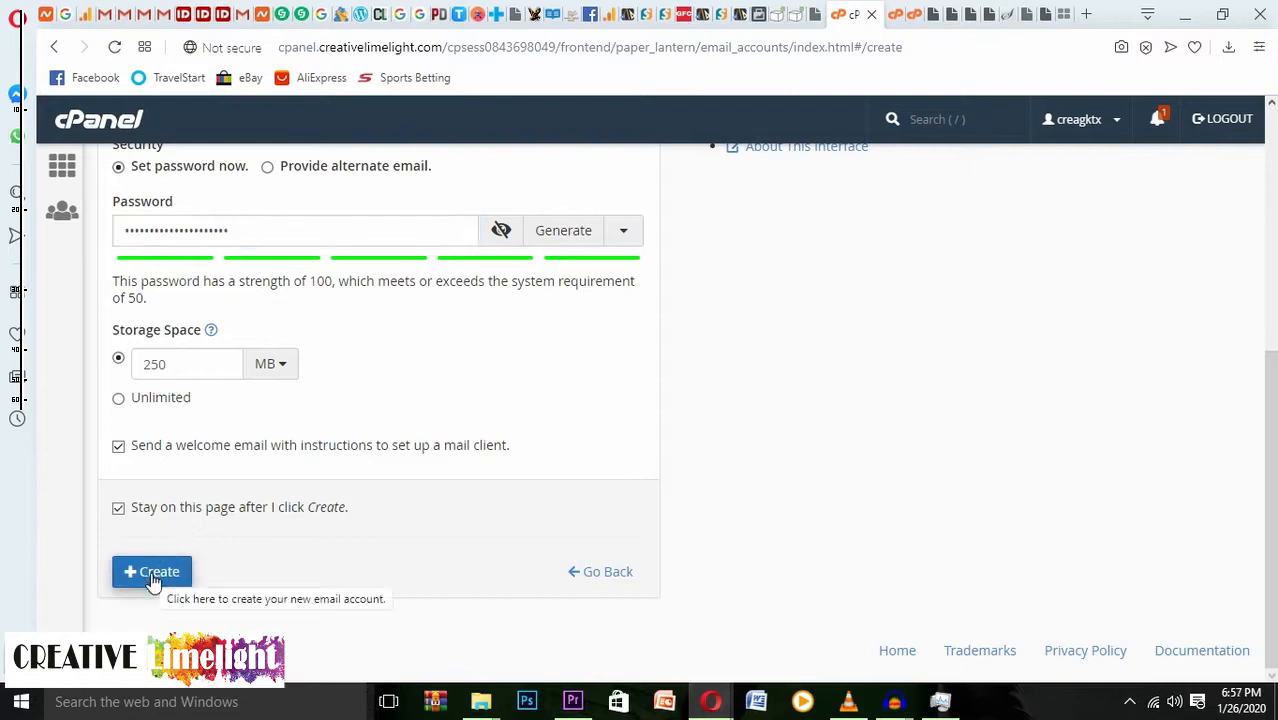
{"action": "left_click", "coordinate": [152, 578]}
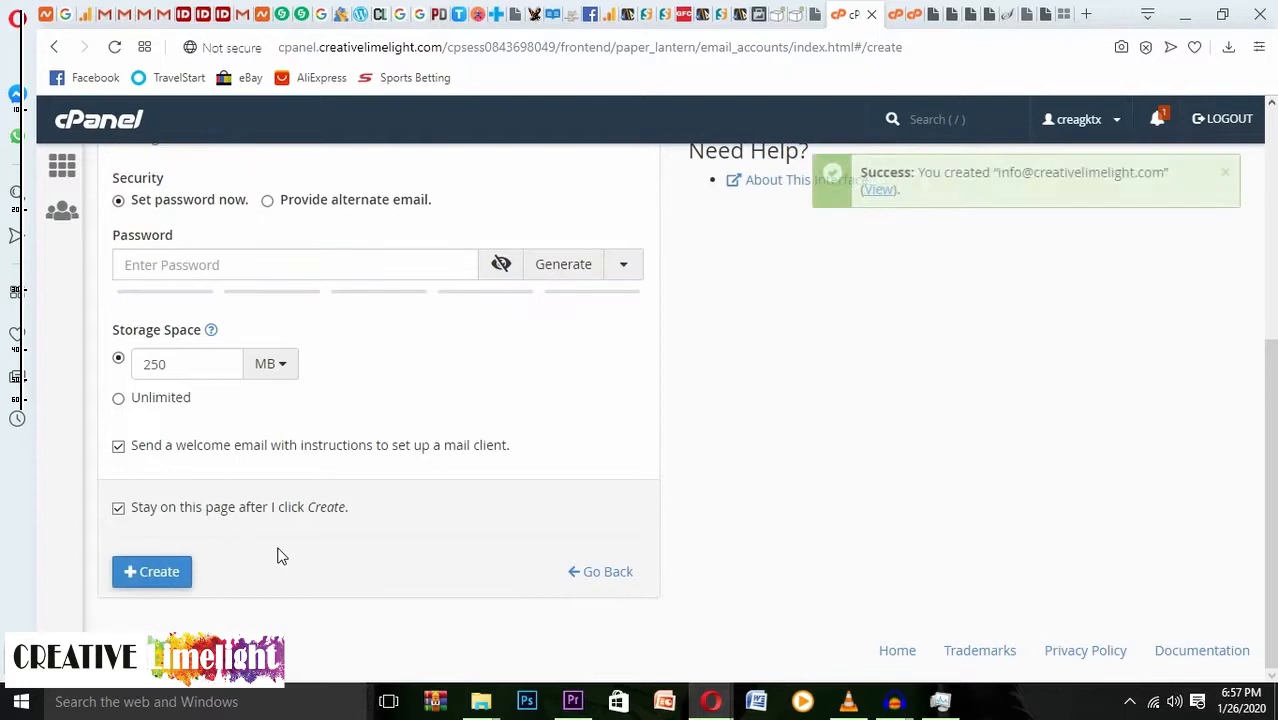
Review the new info account's settings page, then launch Check Email to reach its webmail login.
{"action": "left_click", "coordinate": [894, 190]}
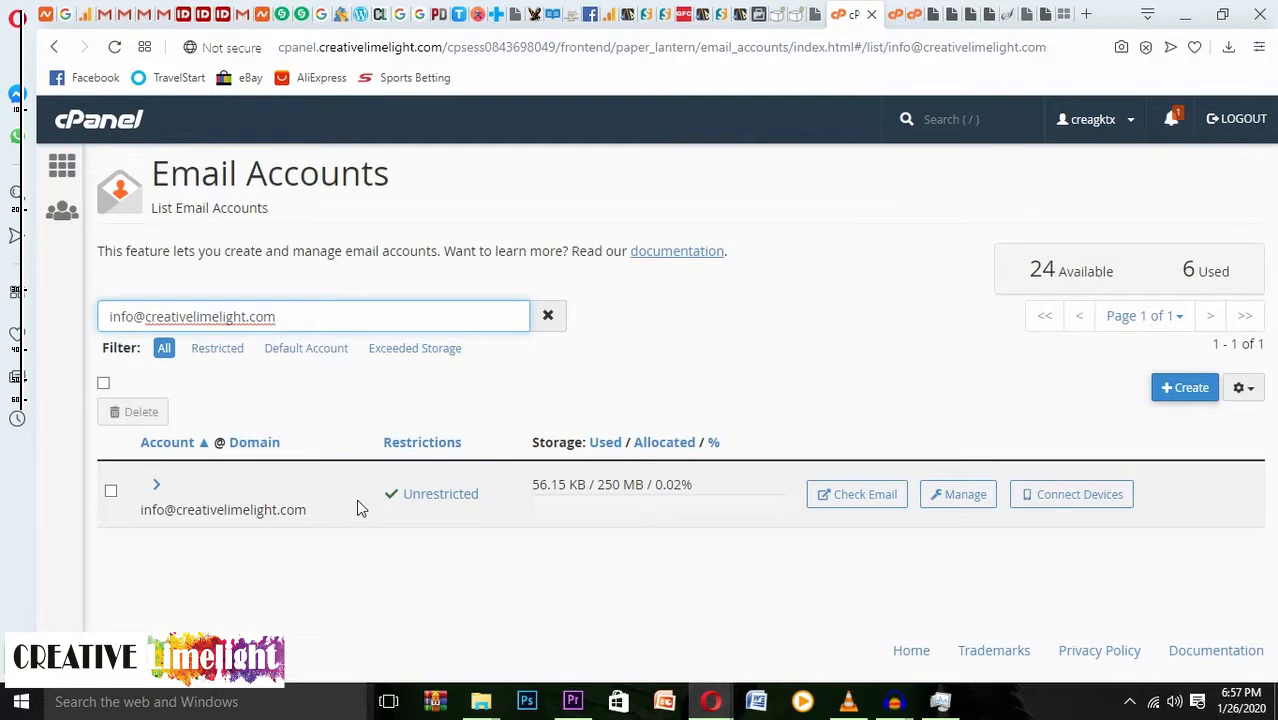
{"action": "left_click", "coordinate": [960, 502]}
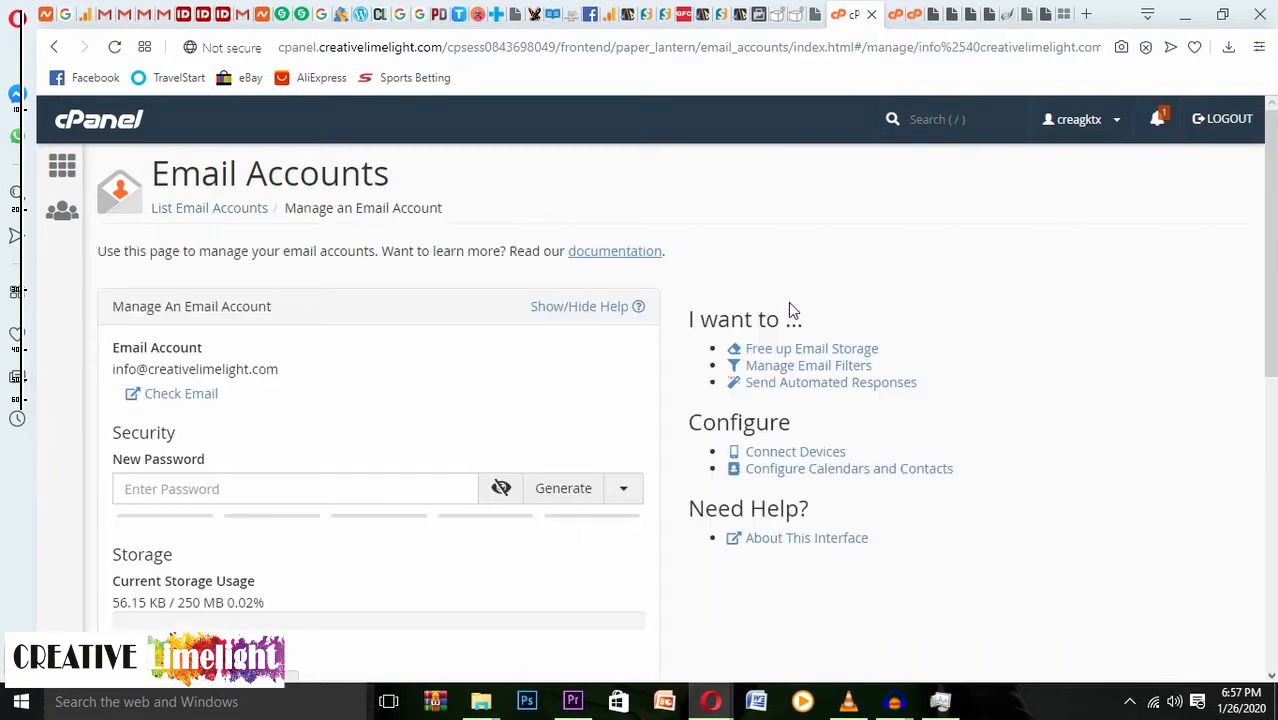
{"action": "scroll", "coordinate": [588, 348], "scroll_direction": "down", "scroll_amount": 2}
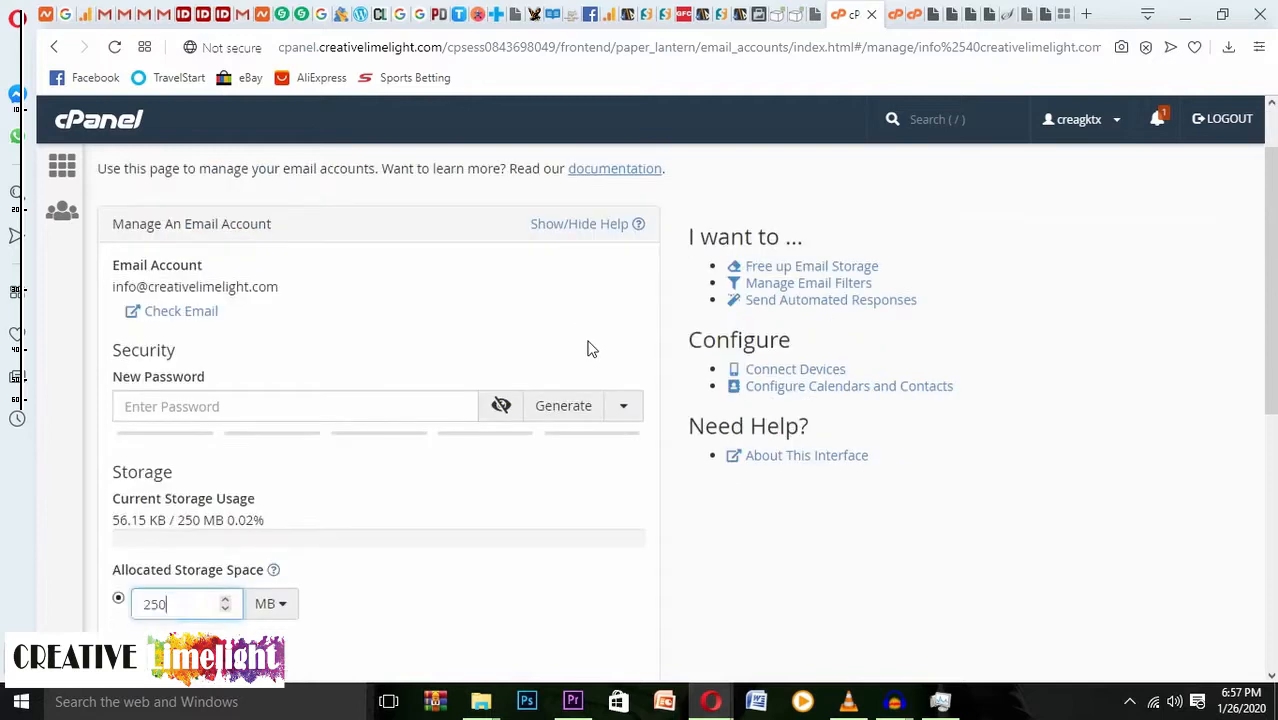
{"action": "scroll", "coordinate": [570, 385], "scroll_direction": "up", "scroll_amount": 2}
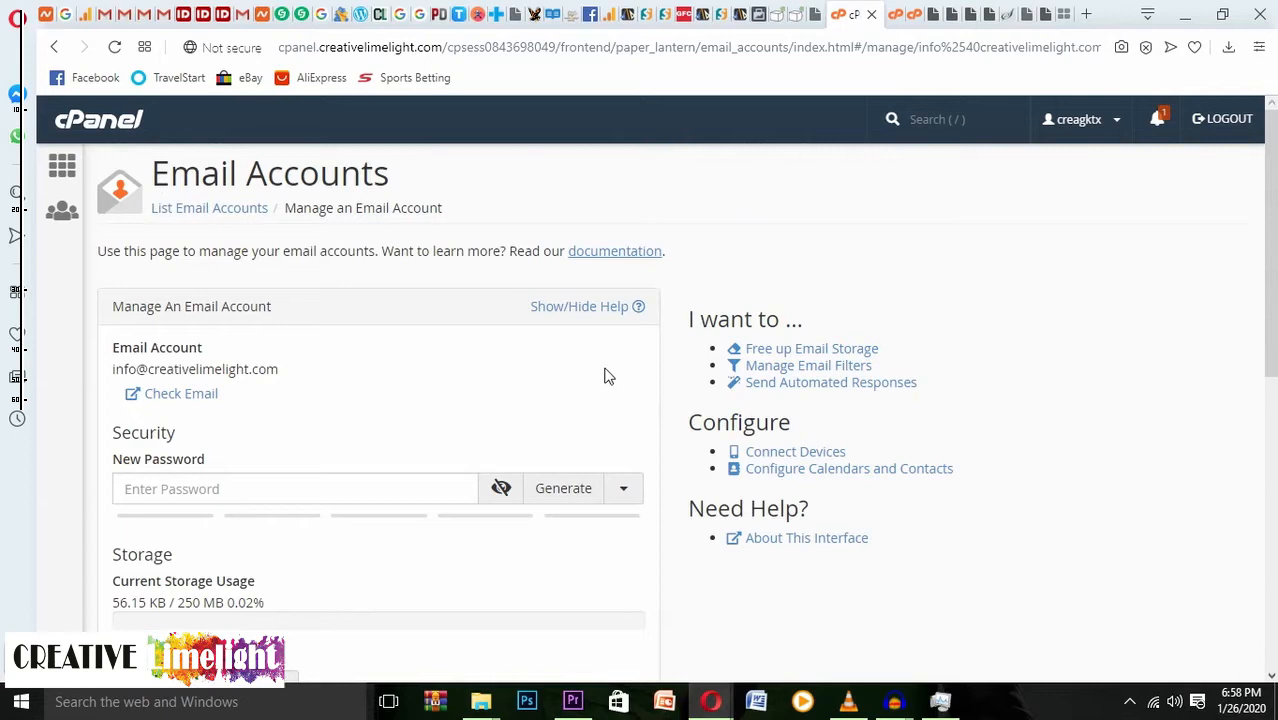
{"action": "left_click", "coordinate": [183, 405]}
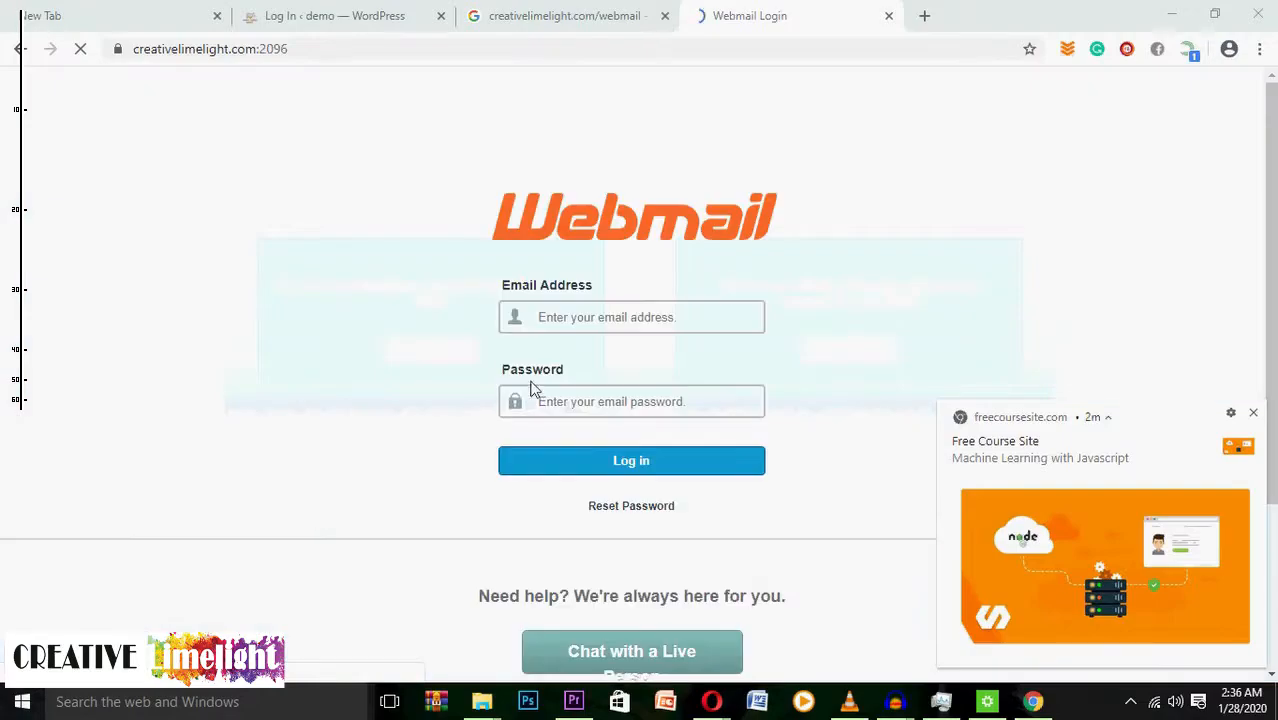
Log in with the info mailbox's address, correcting the dot to @, and its password.
{"action": "left_click", "coordinate": [576, 322]}
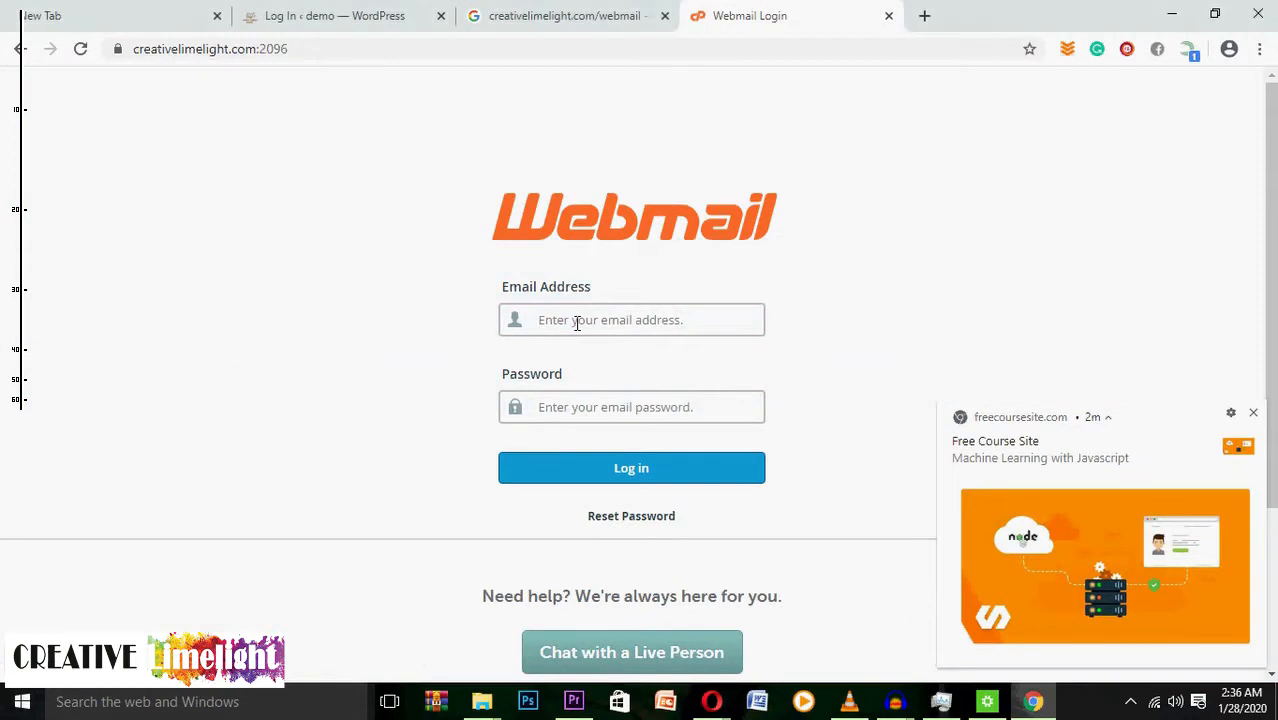
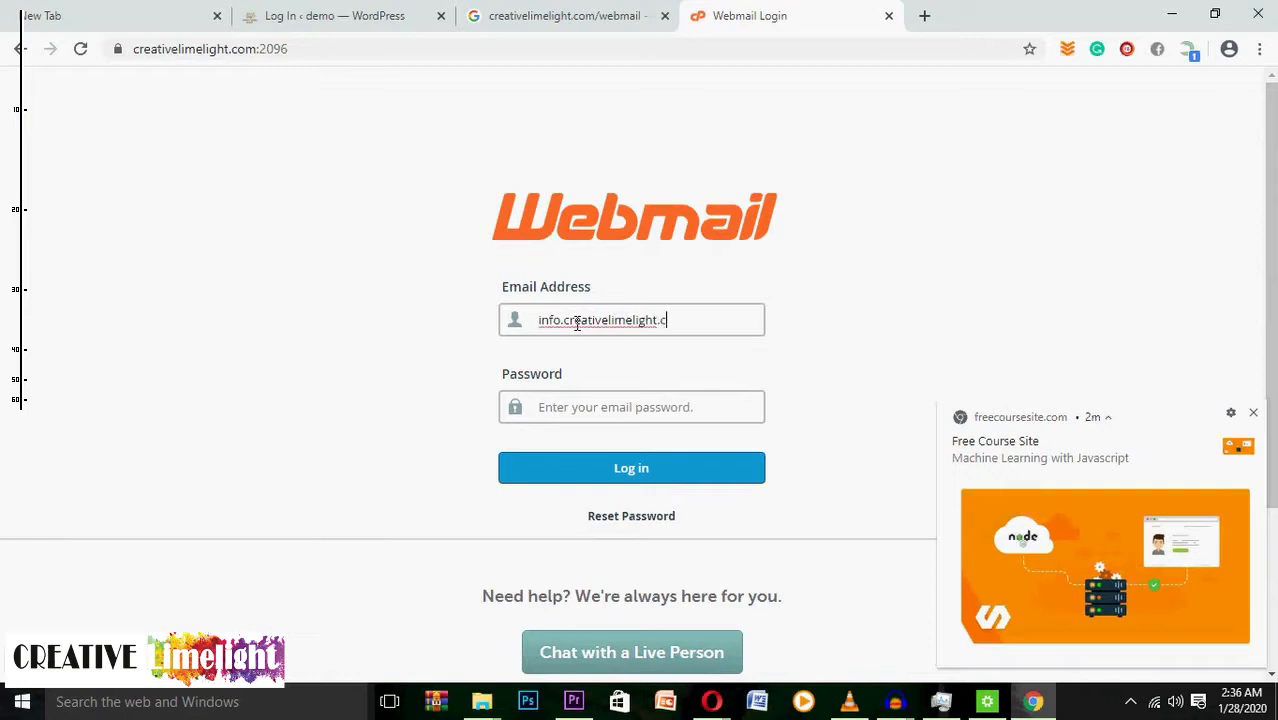
{"action": "left_click", "coordinate": [565, 321]}
{"action": "key", "text": "BackSpace"}
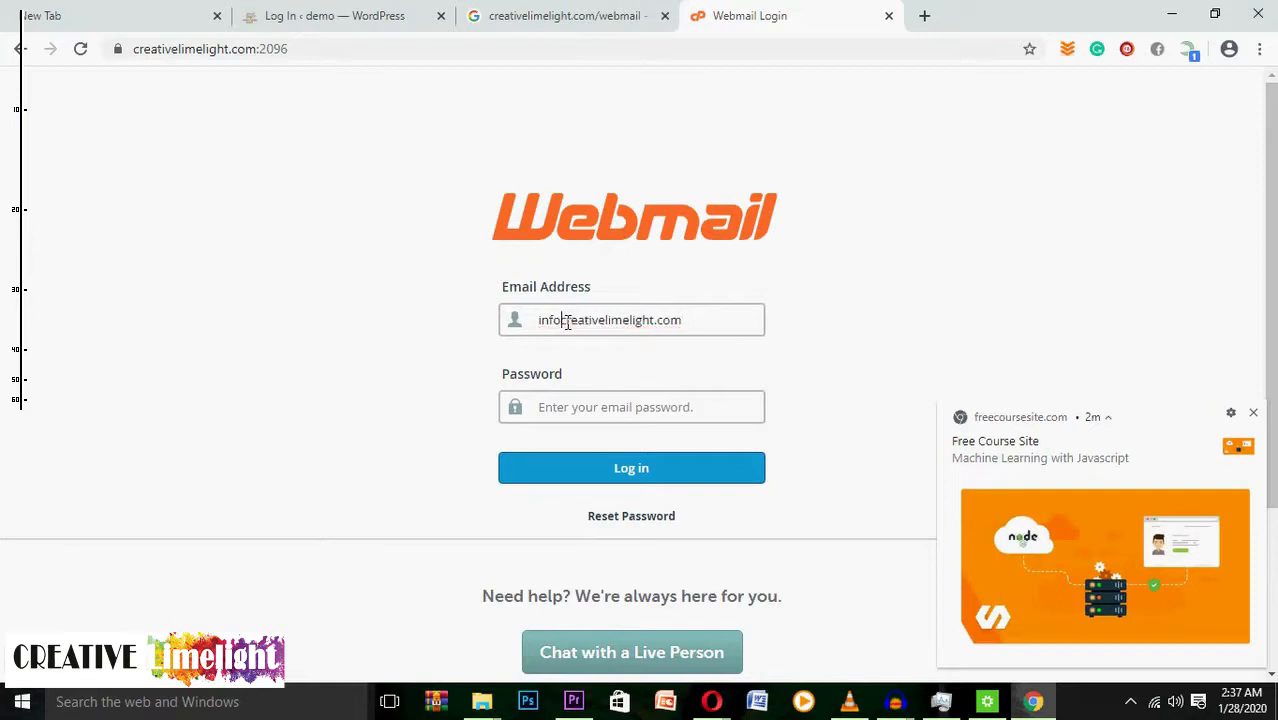
{"action": "type", "text": "@"}
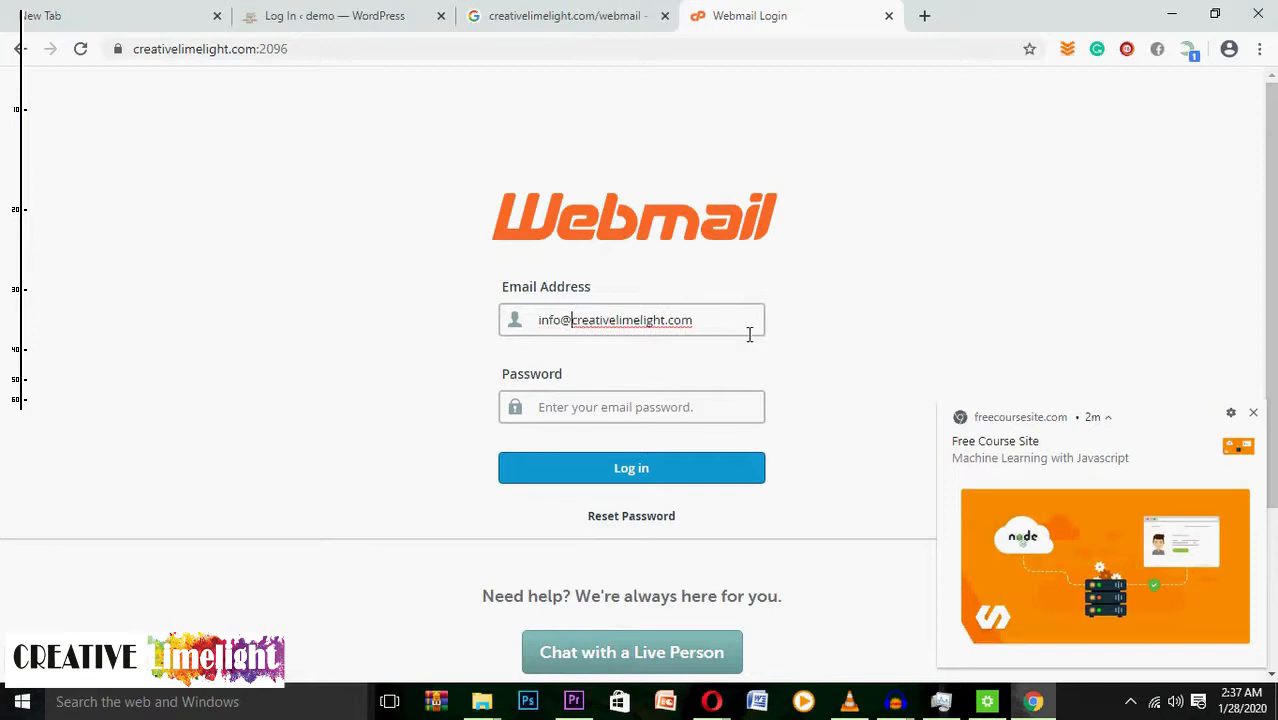
{"action": "left_click", "coordinate": [558, 407]}
{"action": "type", "text": "••"}
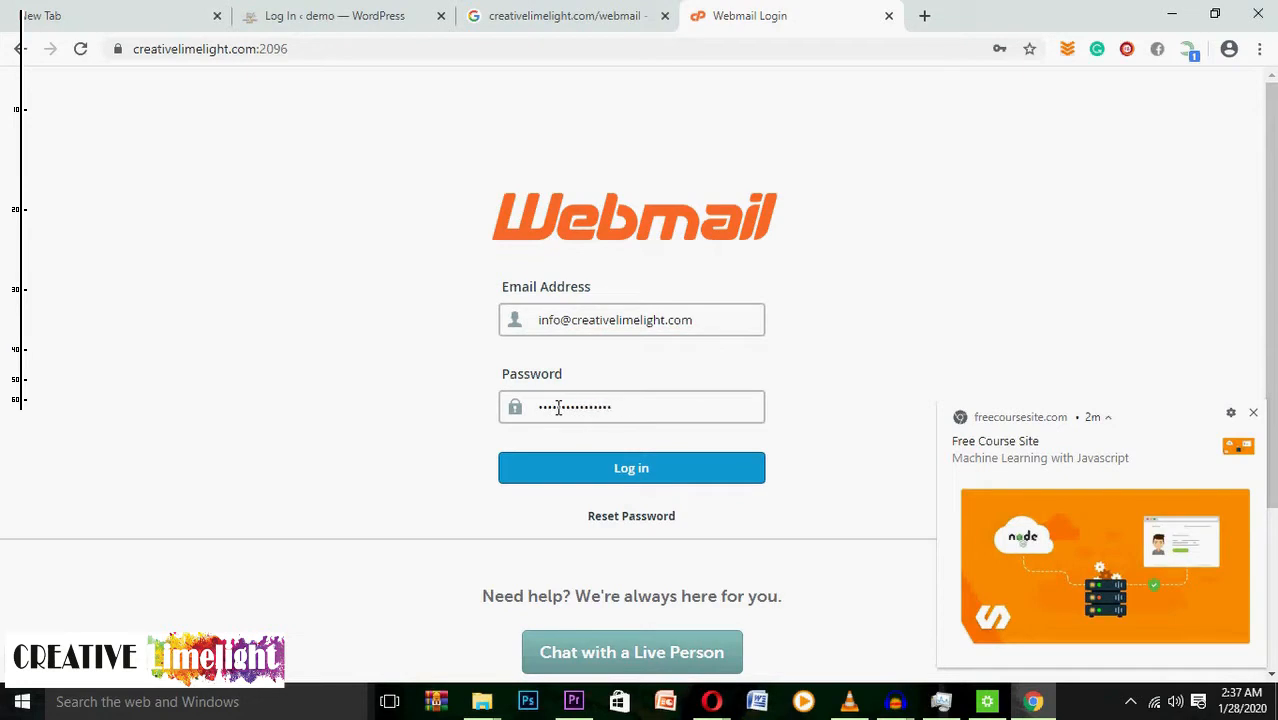
{"action": "left_click", "coordinate": [652, 474]}
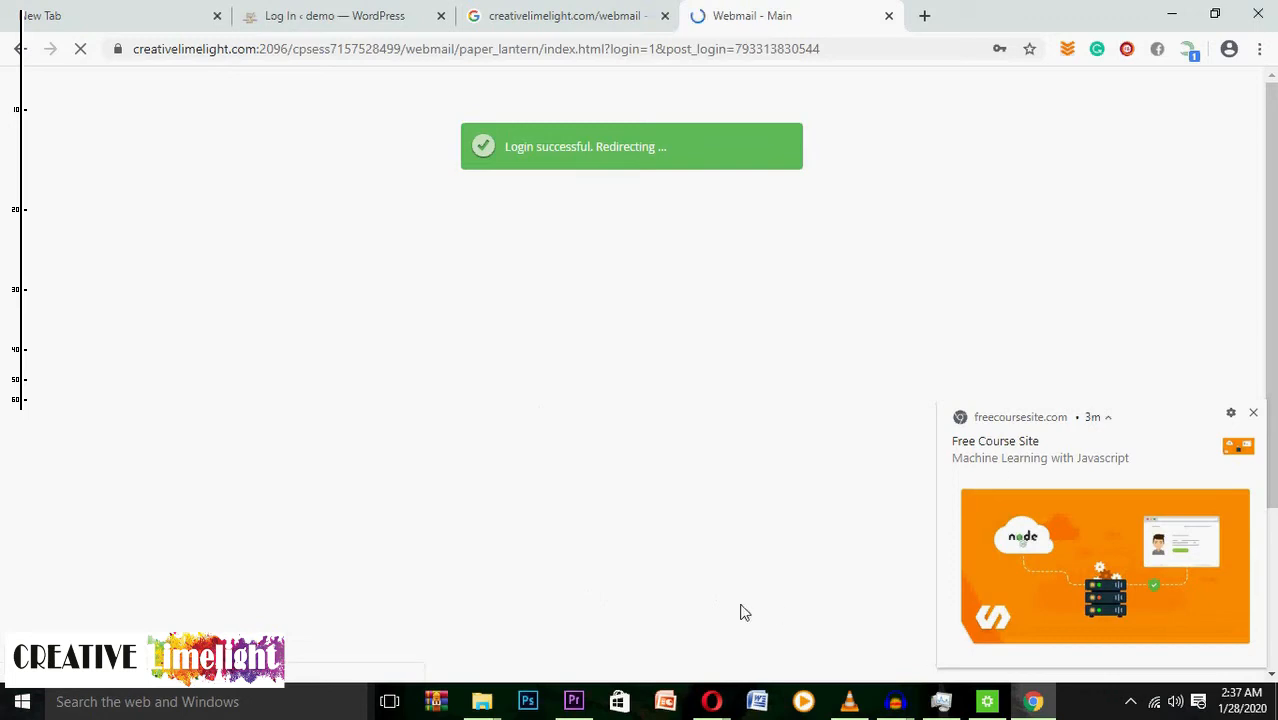
Dismiss the site notification and save-password prompt, then set Horde as the default webmail.
{"action": "left_click", "coordinate": [1256, 416]}
{"action": "left_click", "coordinate": [1030, 80]}
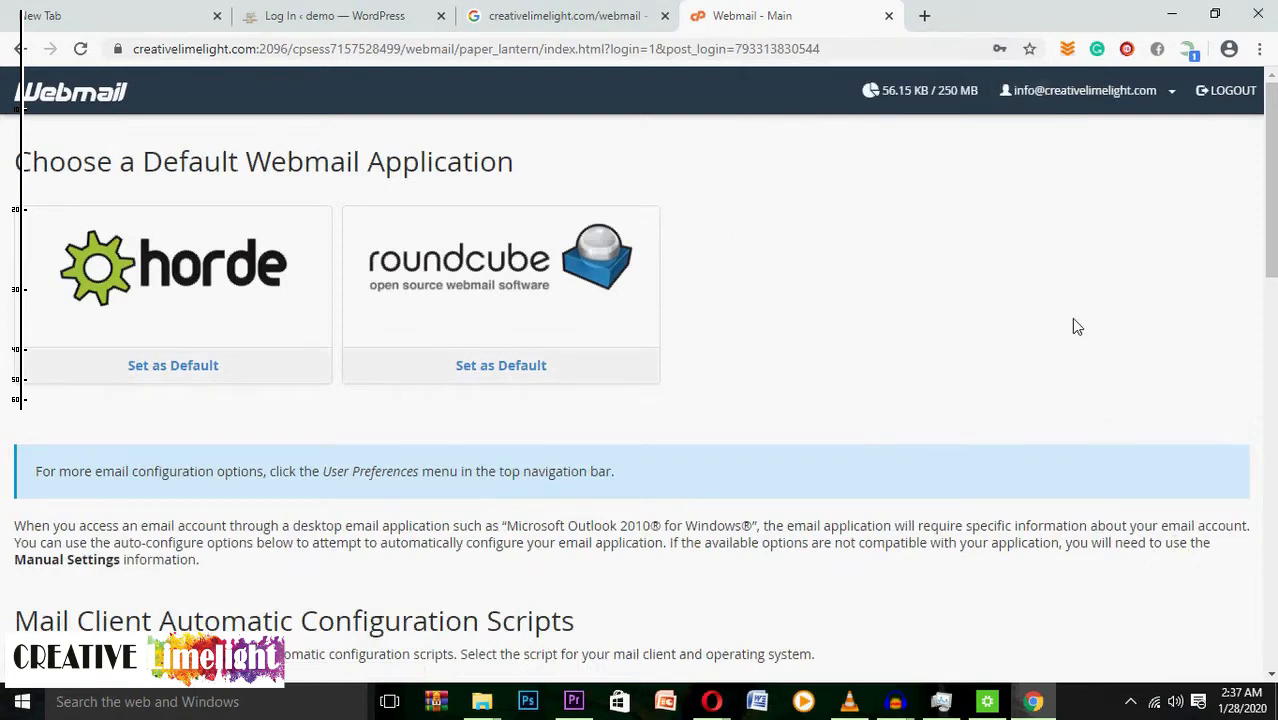
{"action": "left_click", "coordinate": [230, 370]}
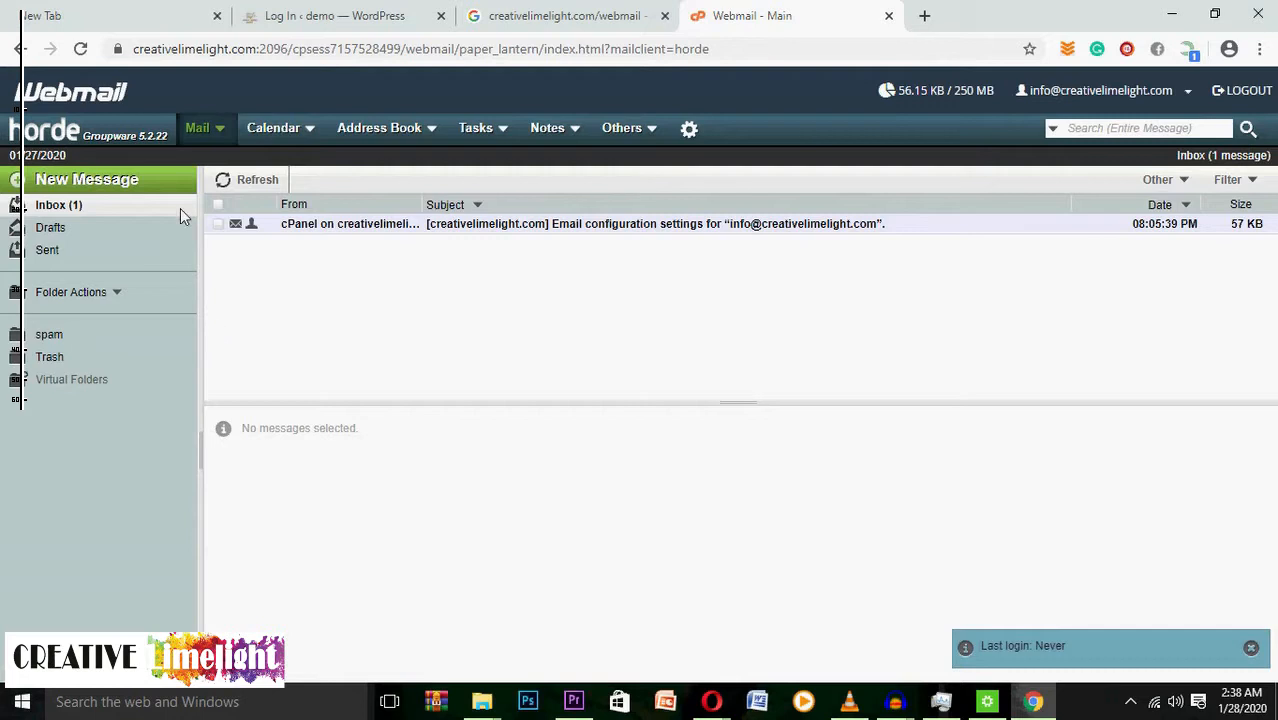
Open the cPanel welcome message and scroll through its Secure SSL/TLS mail client settings.
{"action": "double_click", "coordinate": [297, 228]}
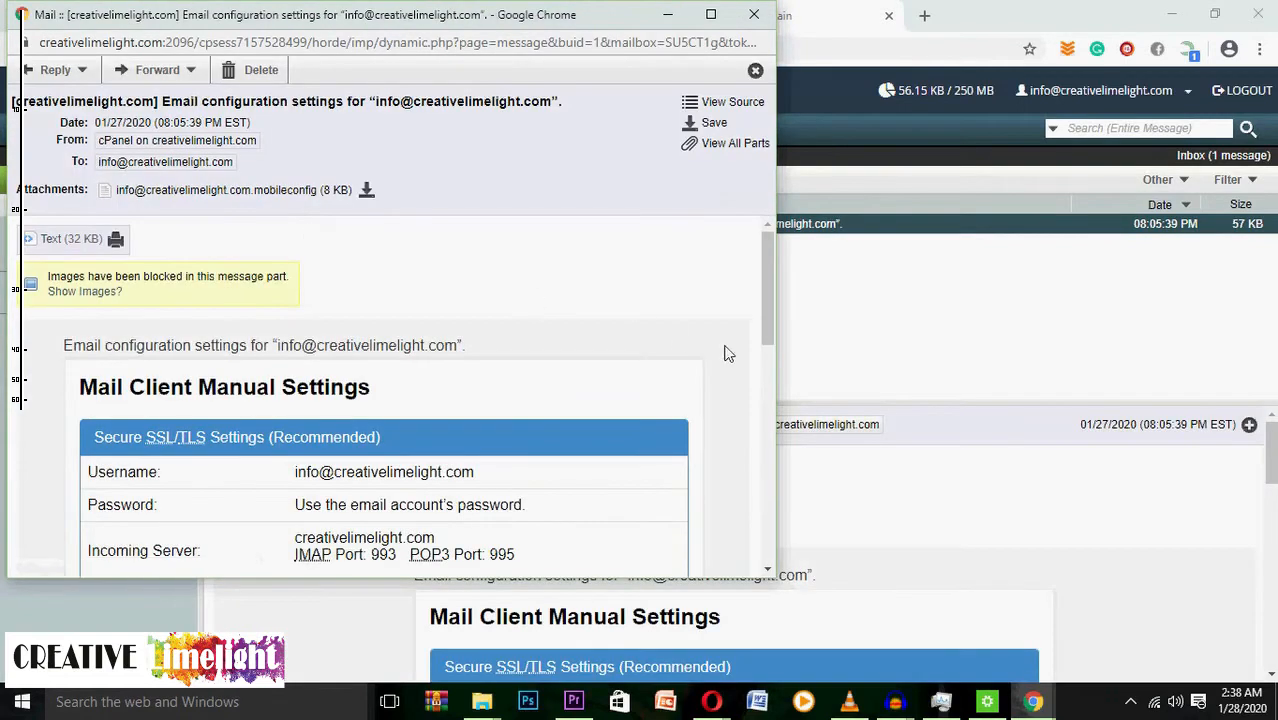
{"action": "left_click_drag", "start_coordinate": [768, 322], "coordinate": [768, 357]}
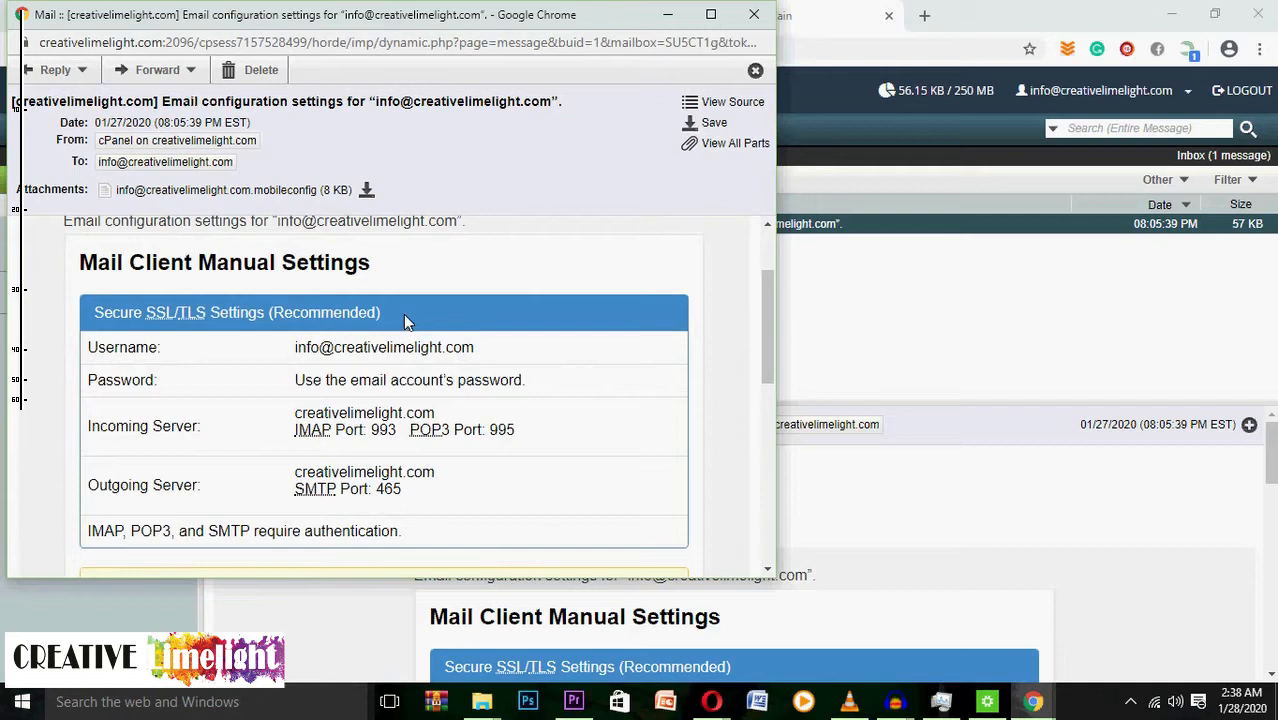
{"action": "left_click", "coordinate": [672, 12]}
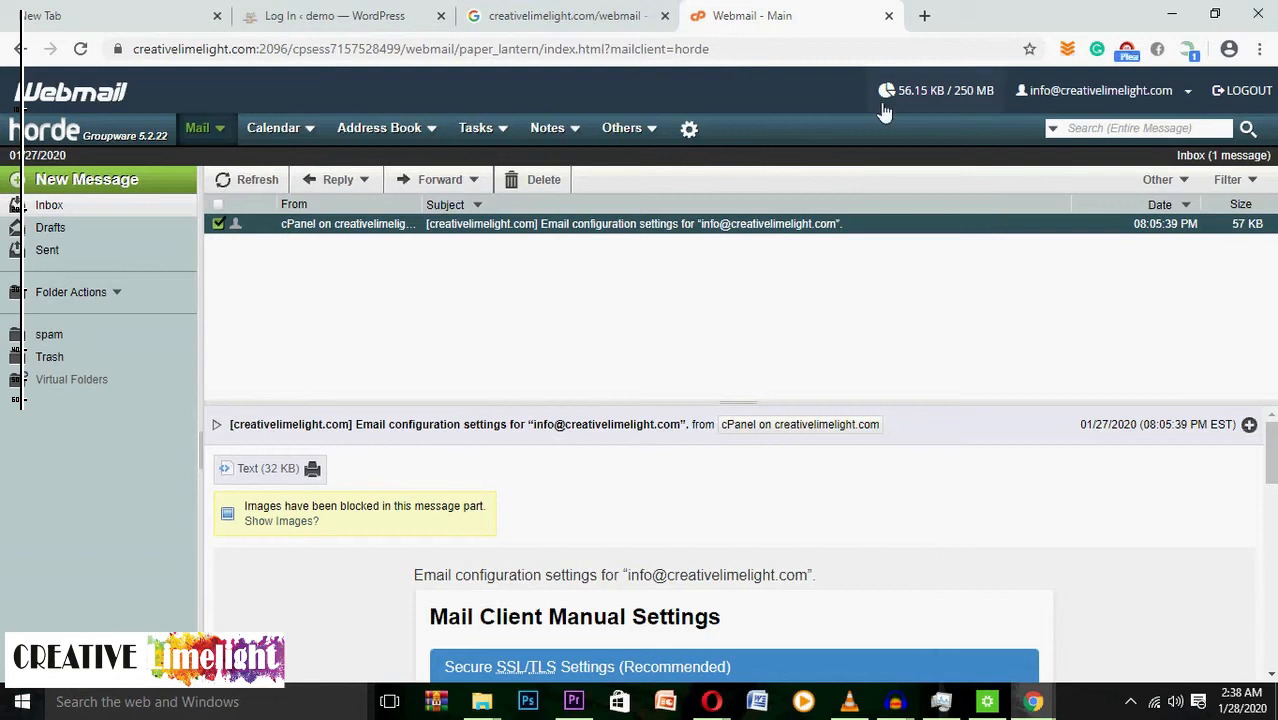
Minimise the Chrome window holding Horde Webmail to reveal the Windows desktop.
{"action": "left_click", "coordinate": [1175, 15]}
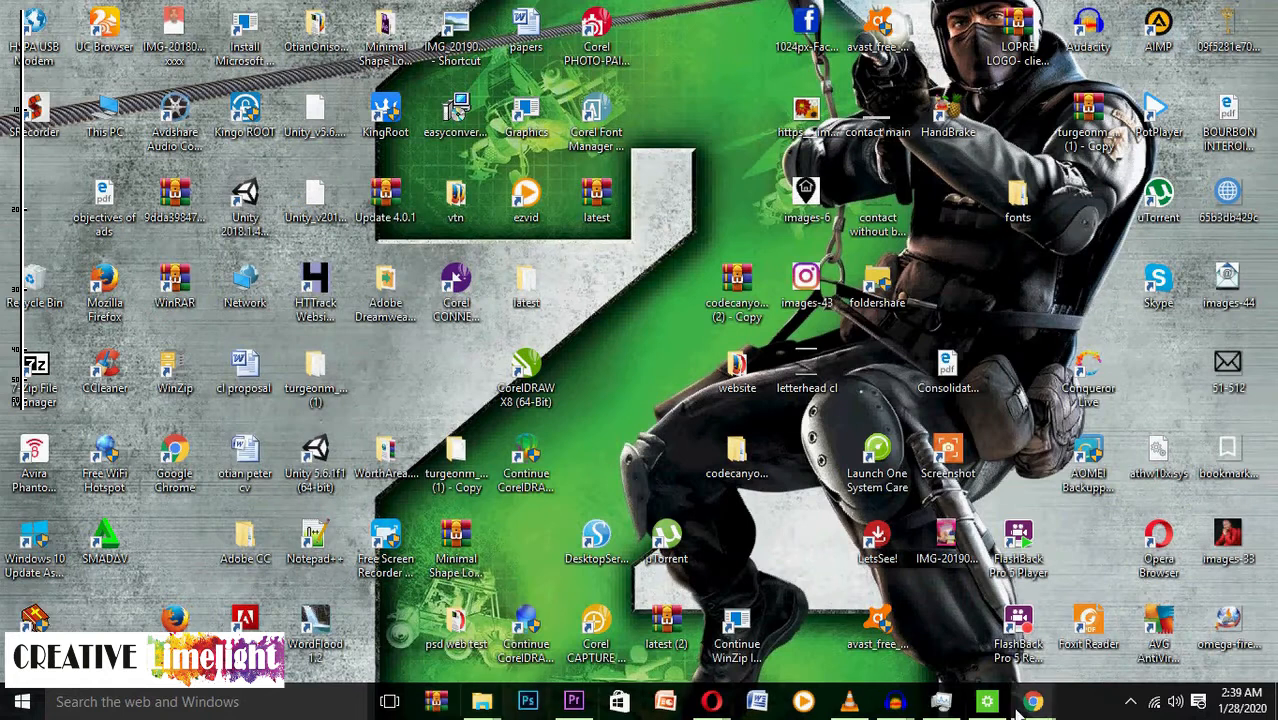
{"action": "mouse_move", "coordinate": [1033, 702]}
{"action": "mouse_move", "coordinate": [1087, 630]}
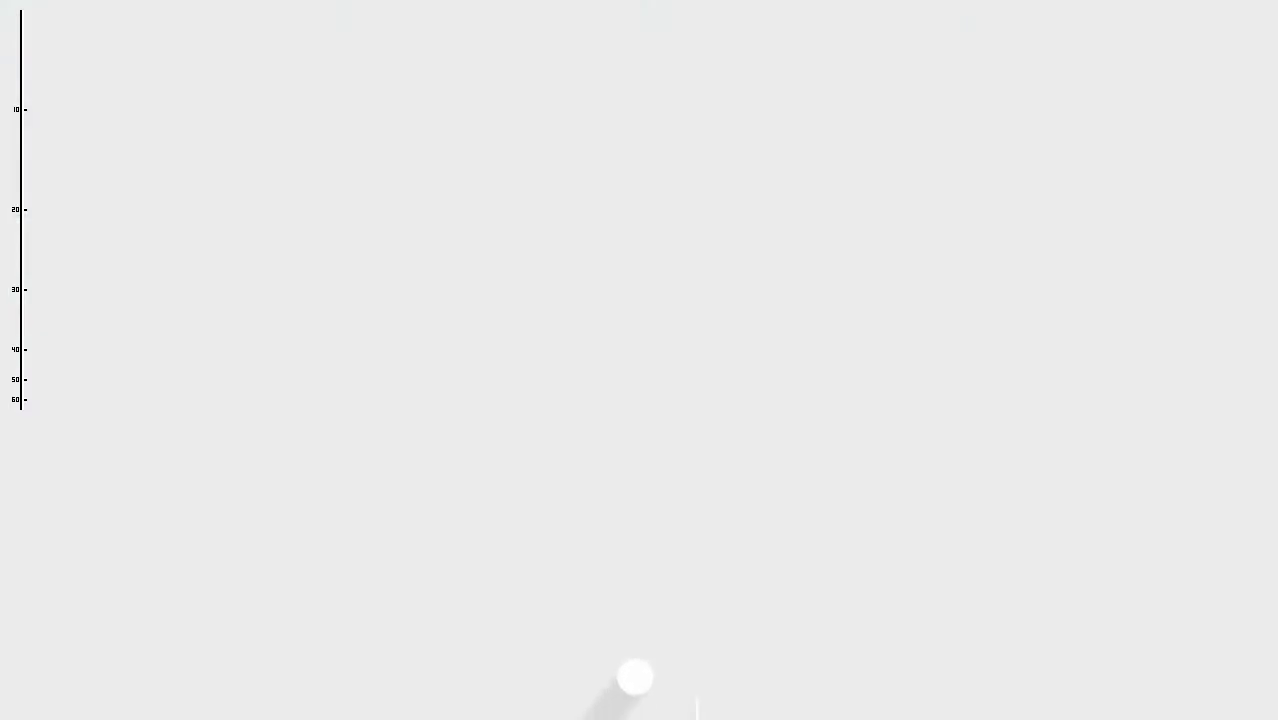